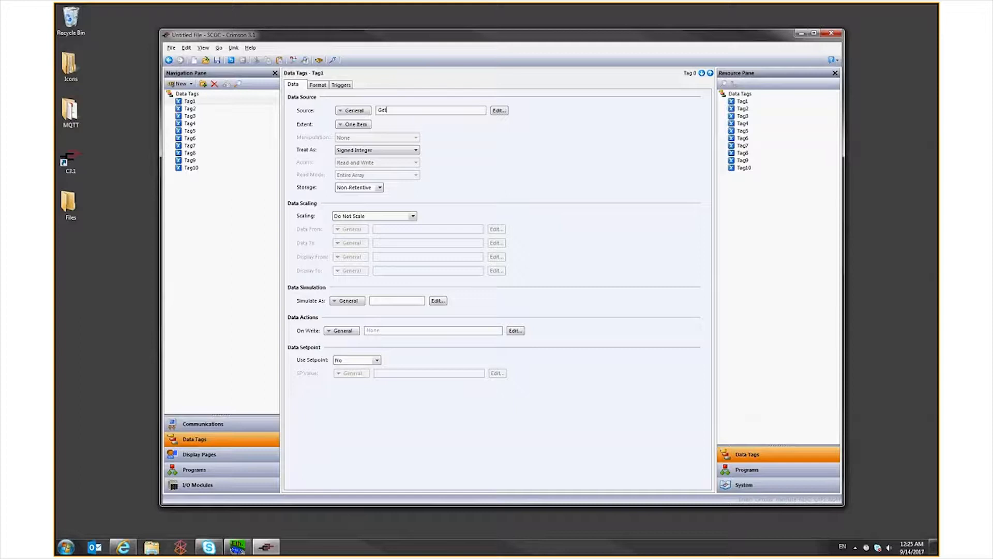
Set Tag1's data source to the expression GetNow() % 60
text(Now() % 60)
key(Return)
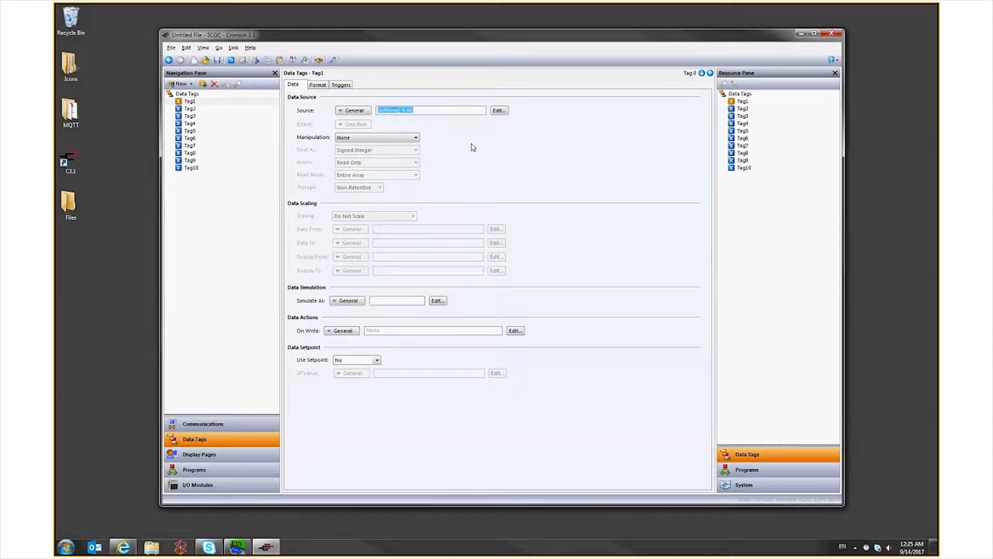
Map Tag2's data source to a register on PLC1
click(189, 111)
click(353, 111)
click(356, 196)
click(376, 218)
click(544, 308)
Map the data sources of Tag3, Tag4 and Tag5 to the next consecutive PLC1 registers
click(190, 116)
click(353, 111)
click(190, 124)
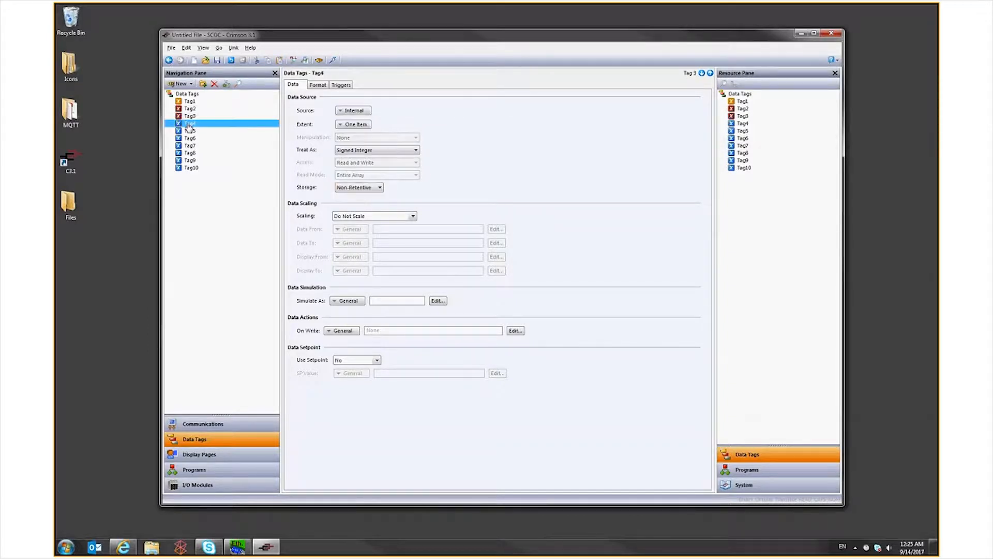
click(354, 110)
click(355, 183)
click(189, 131)
click(343, 111)
click(355, 180)
Map the data sources of Tag6, Tag7 and Tag8 to the following PLC1 registers, ending with 400007 for Tag8
click(189, 138)
click(354, 112)
click(355, 179)
click(355, 174)
click(189, 145)
click(354, 111)
click(355, 175)
click(189, 152)
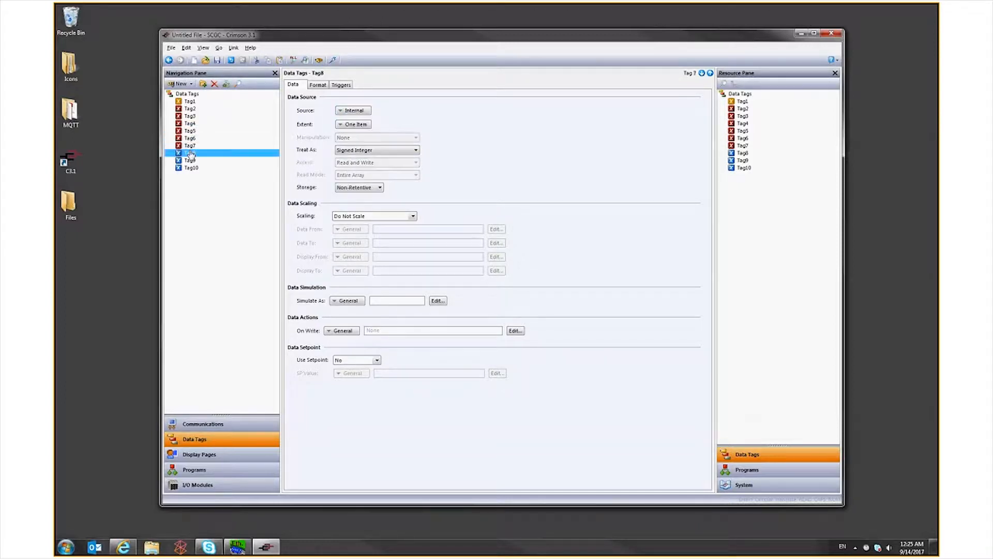
click(354, 111)
click(357, 175)
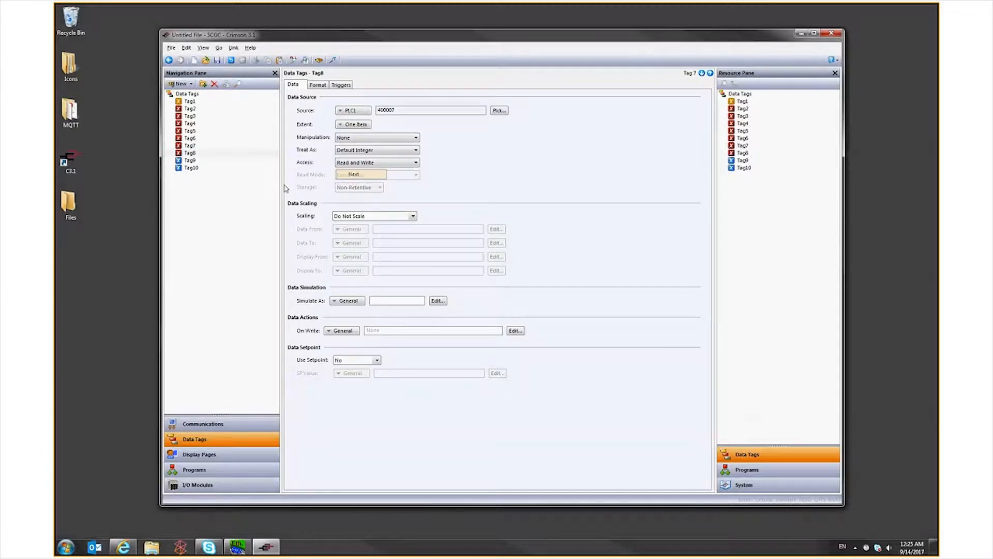
Set Tag9's data source to the general expression (Tag2 + Tag3) / 2
click(189, 160)
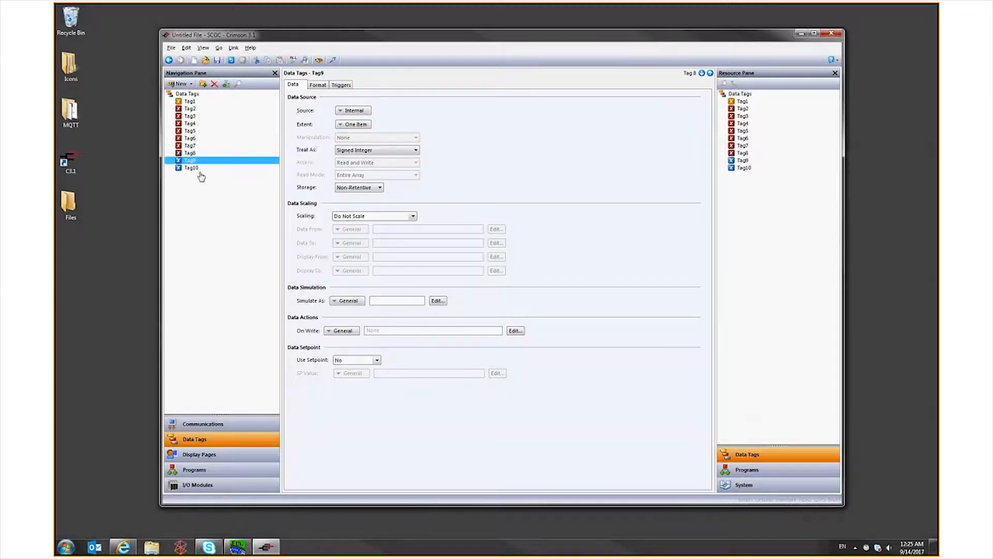
click(353, 110)
click(358, 132)
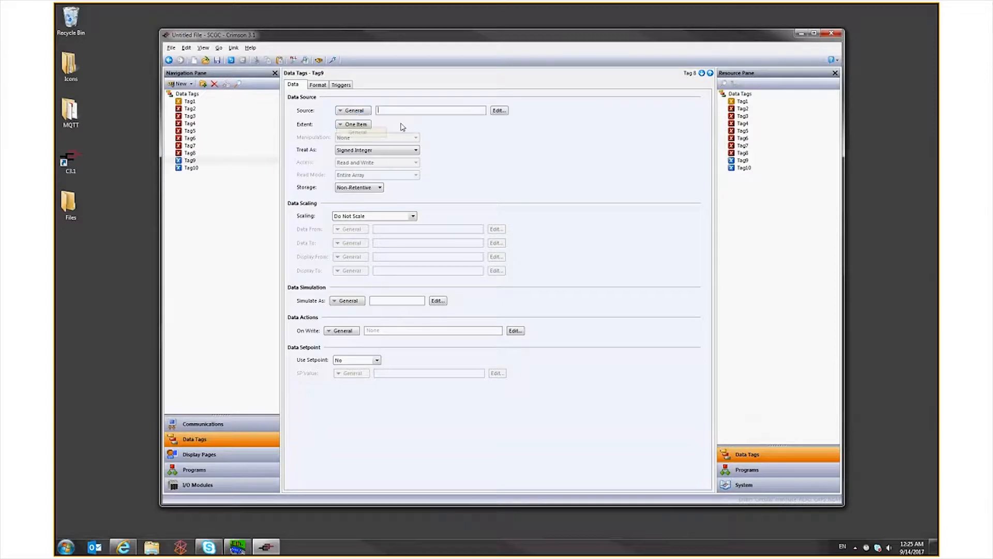
text((Tag1 + Tag2) / 2)
key(Return)
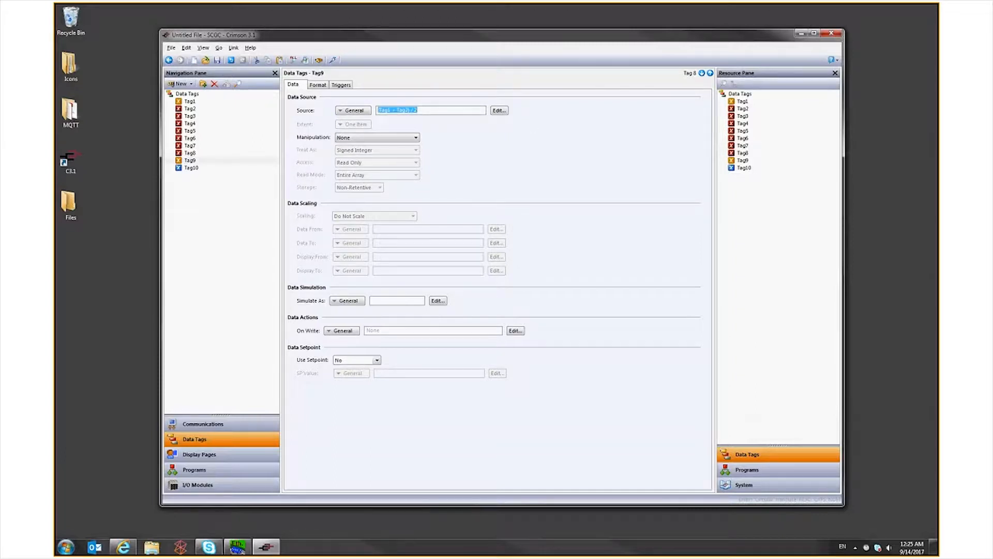
Enable the agent of the Amazon MQTT service in the communications settings
click(191, 168)
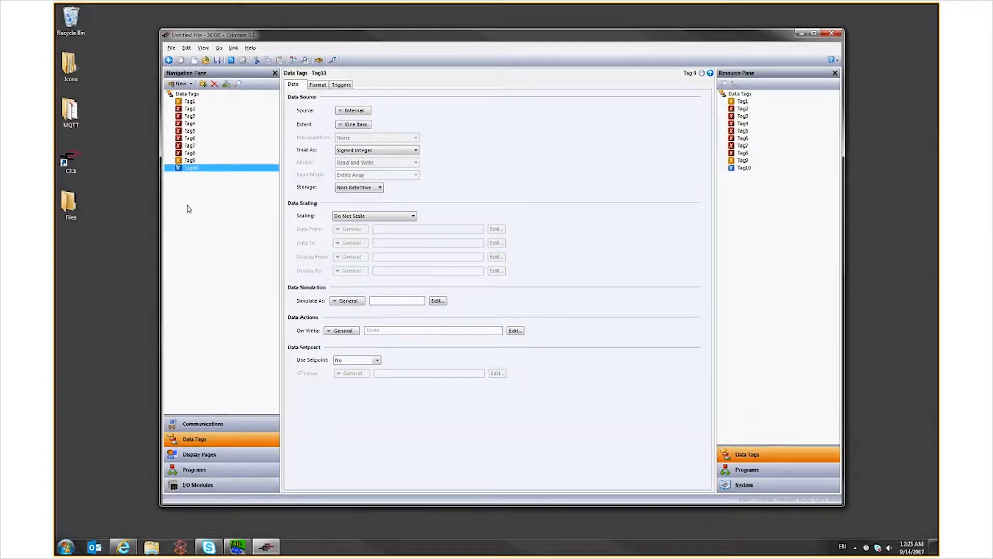
click(197, 424)
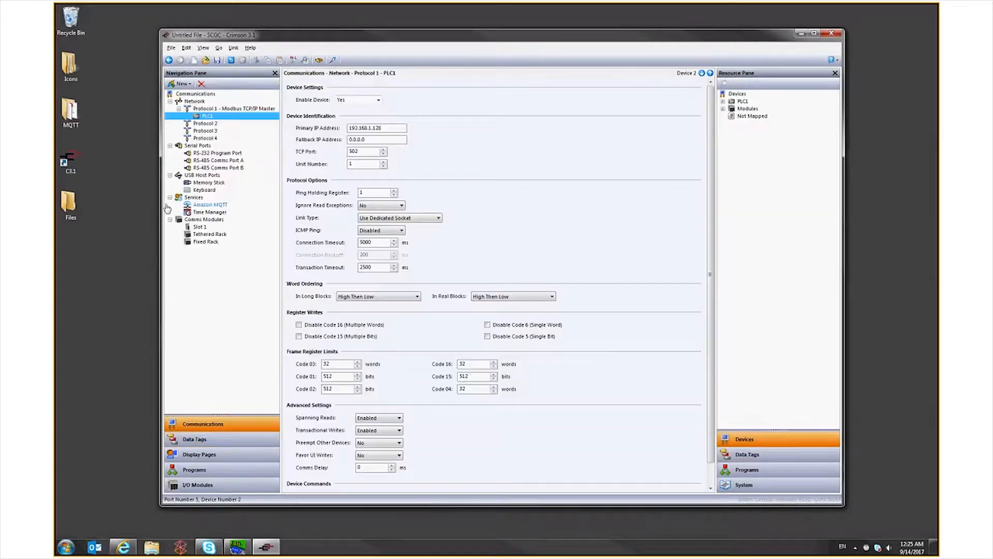
click(207, 205)
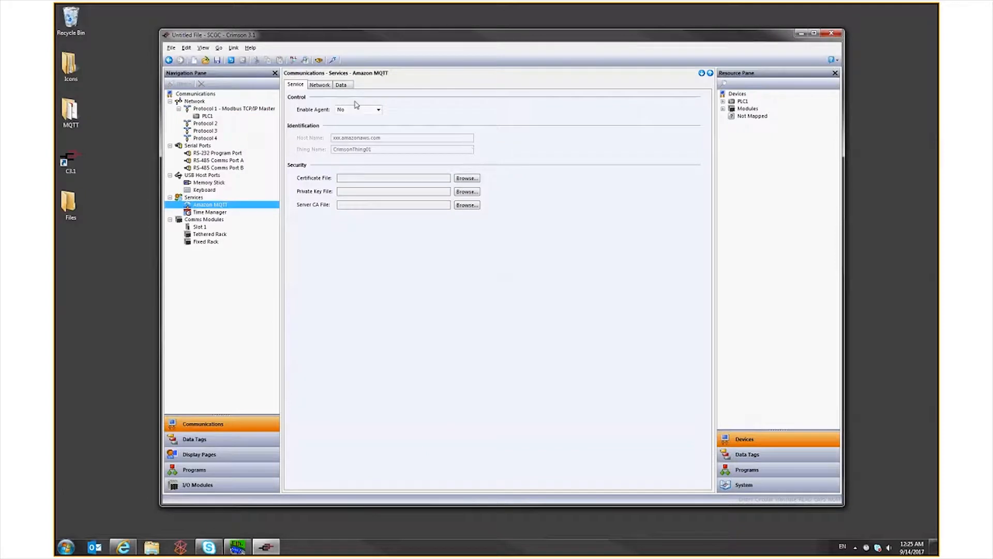
click(378, 110)
click(352, 124)
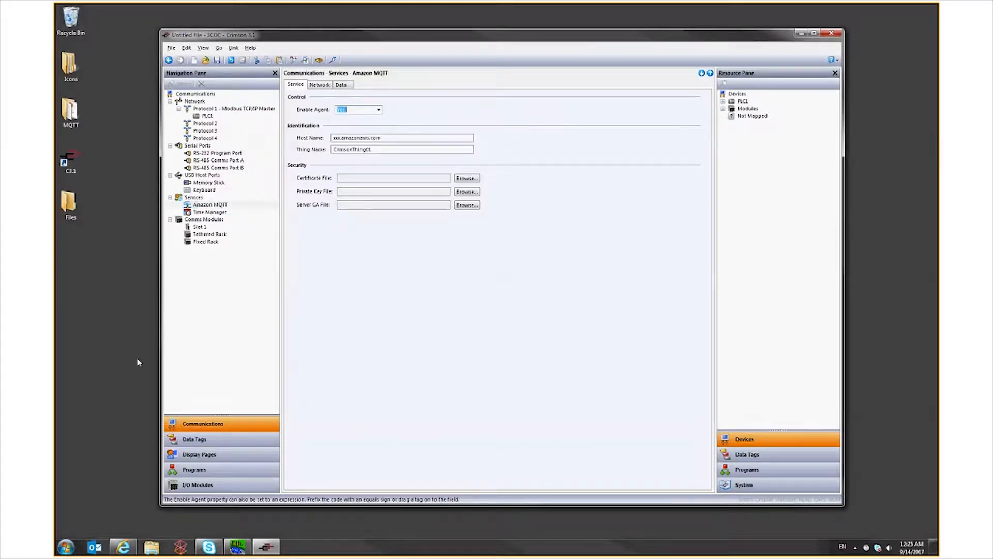
Switch to the AWS IoT console in the browser and copy the custom endpoint address from its settings
click(123, 546)
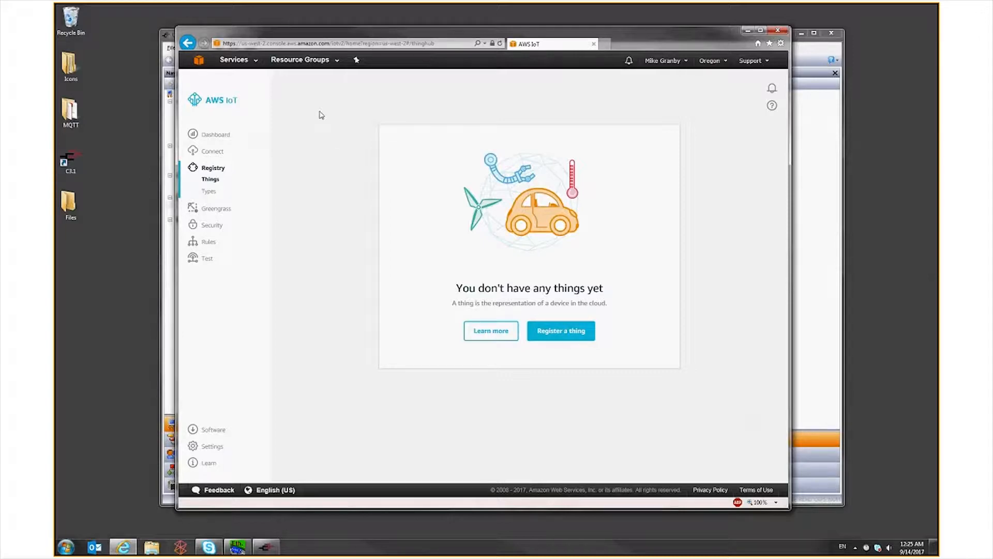
click(211, 448)
drag(339, 218, 475, 218)
right_click(392, 217)
click(409, 243)
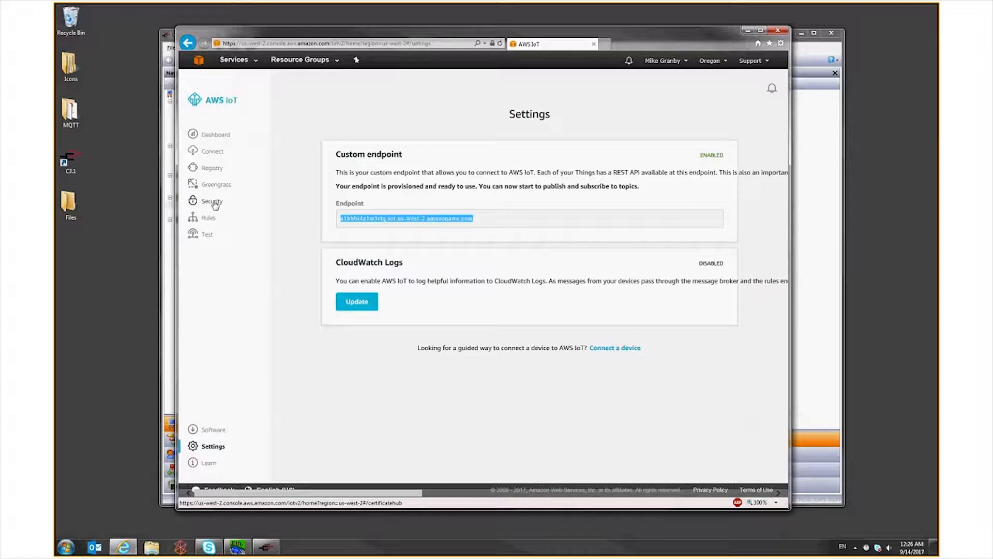
Switch back to Crimson and replace the Amazon MQTT host name with the copied AWS endpoint
key(alt+Tab)
double_click(362, 138)
right_click(361, 138)
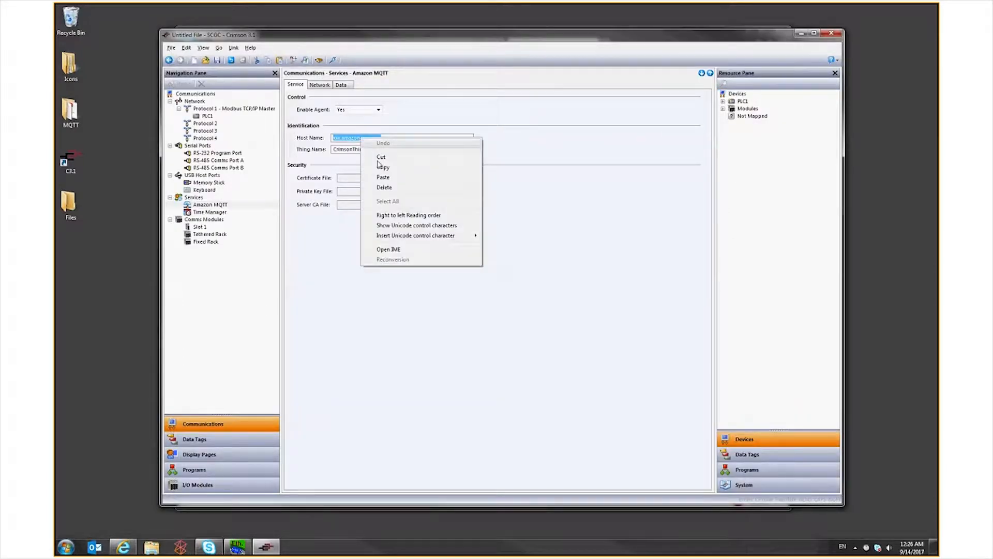
click(383, 177)
Change the Amazon MQTT thing name to TestThing1234
click(442, 150)
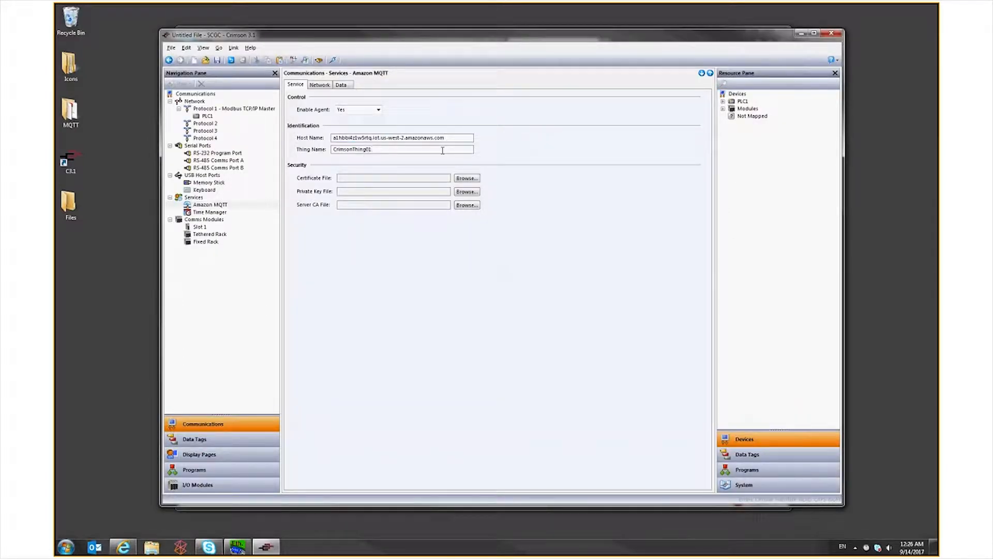
key(BackSpace)
key(BackSpace)
key(BackSpace)
key(BackSpace)
key(BackSpace)
key(BackSpace)
key(BackSpace)
key(BackSpace)
key(BackSpace)
key(BackSpace)
key(BackSpace)
key(BackSpace)
key(BackSpace)
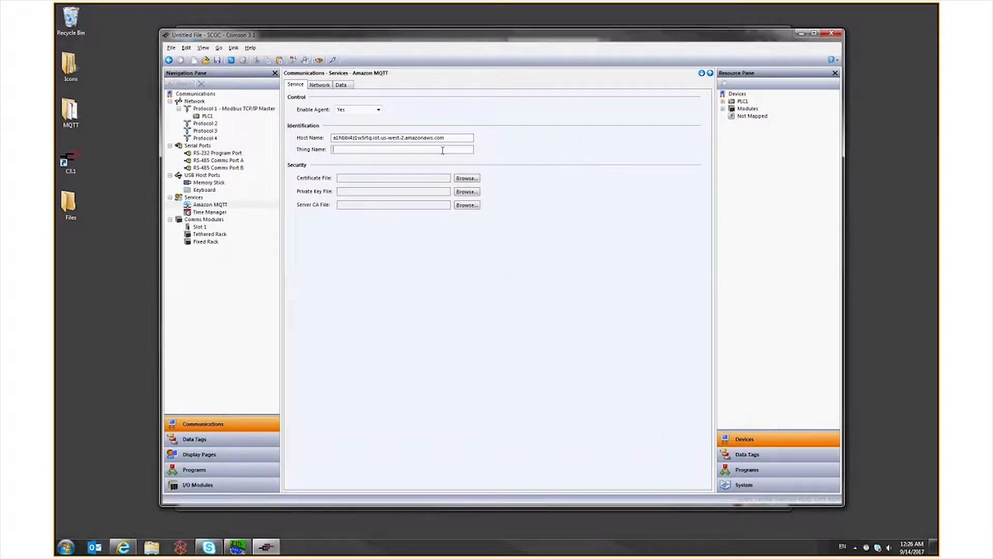
text(TestThing1234)
key(Return)
Switch to the AWS IoT console and start a new security policy named AllowAll
click(123, 546)
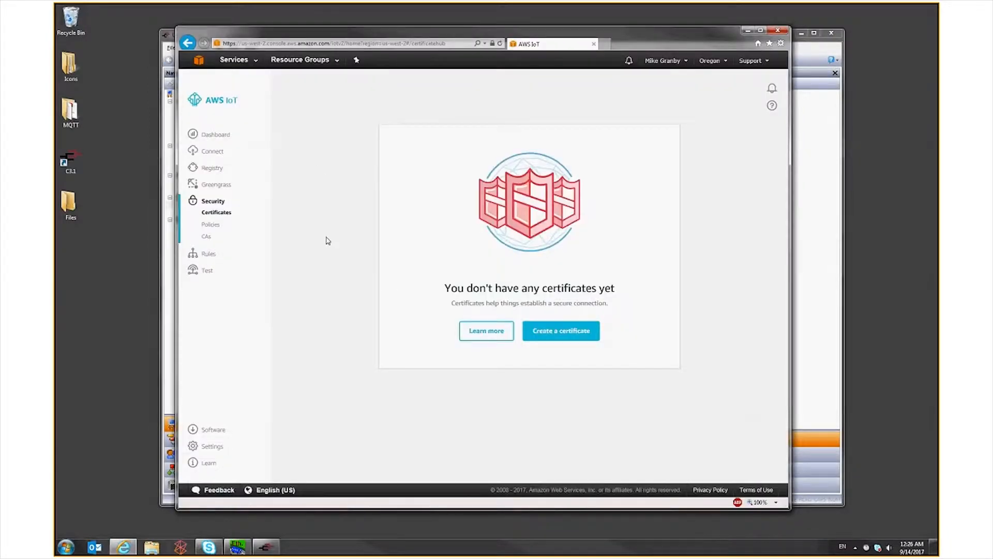
click(205, 231)
click(558, 340)
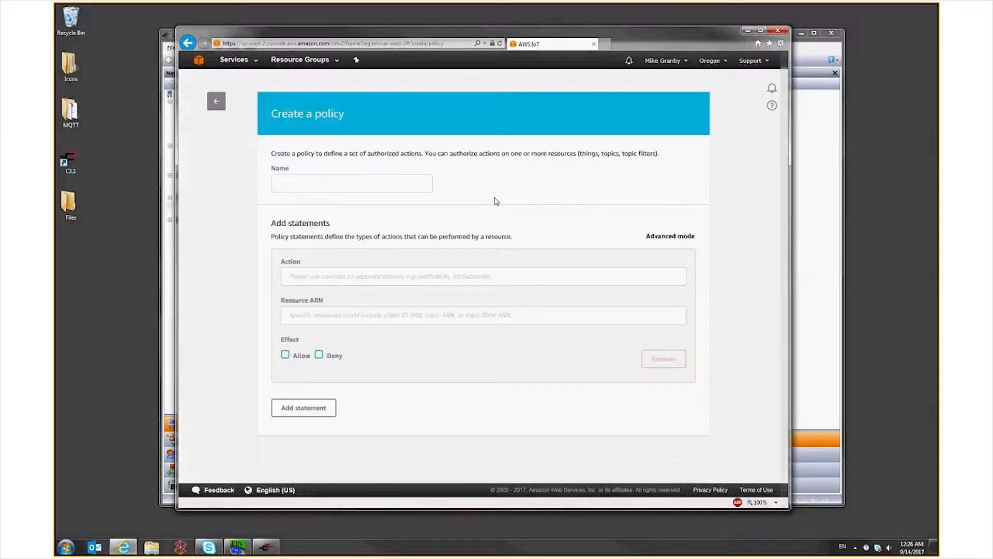
click(299, 182)
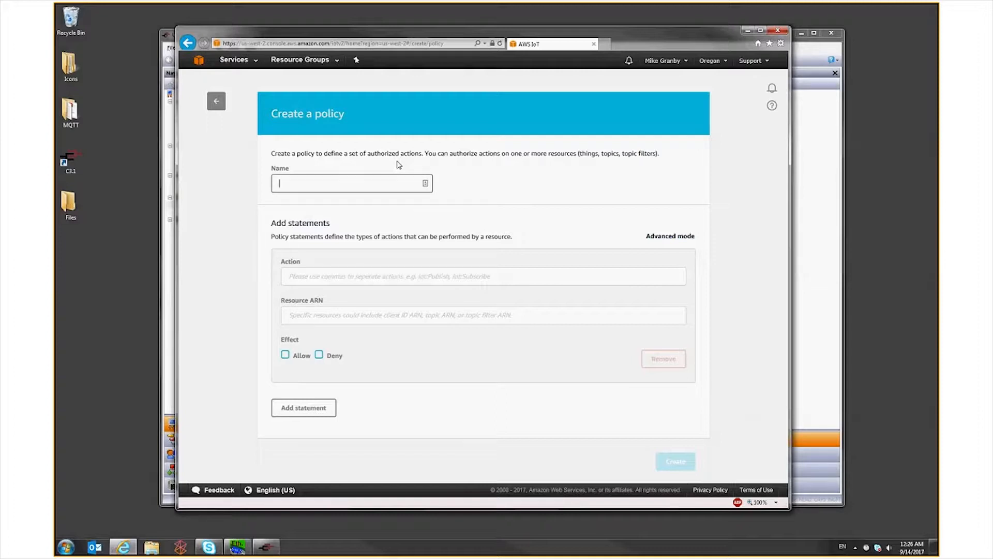
text(A)
text(ll0o9ew)
key(BackSpace)
key(BackSpace)
key(BackSpace)
key(BackSpace)
key(BackSpace)
text(owAl)
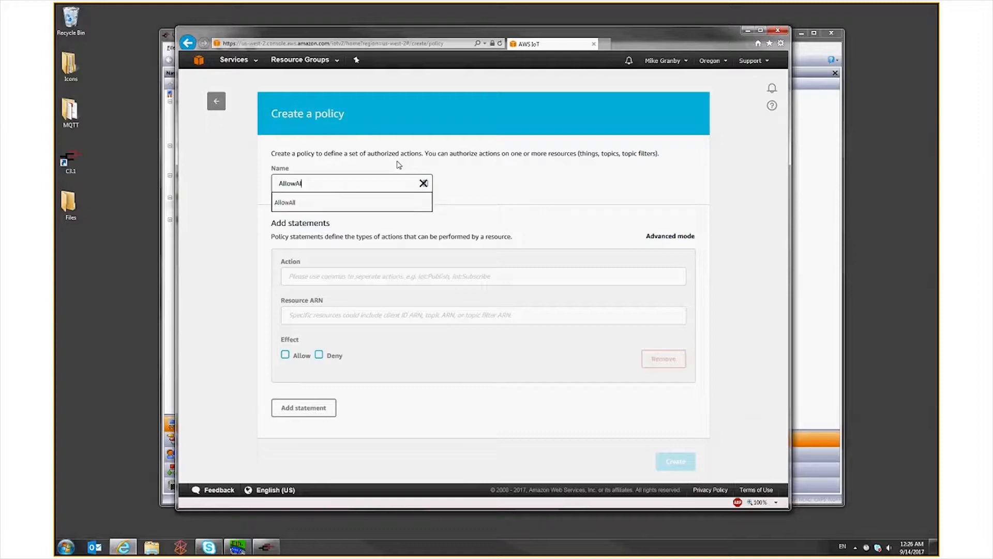
text(l)
Set the action of the policy statement to iot:*
key(Tab)
text(iot:)
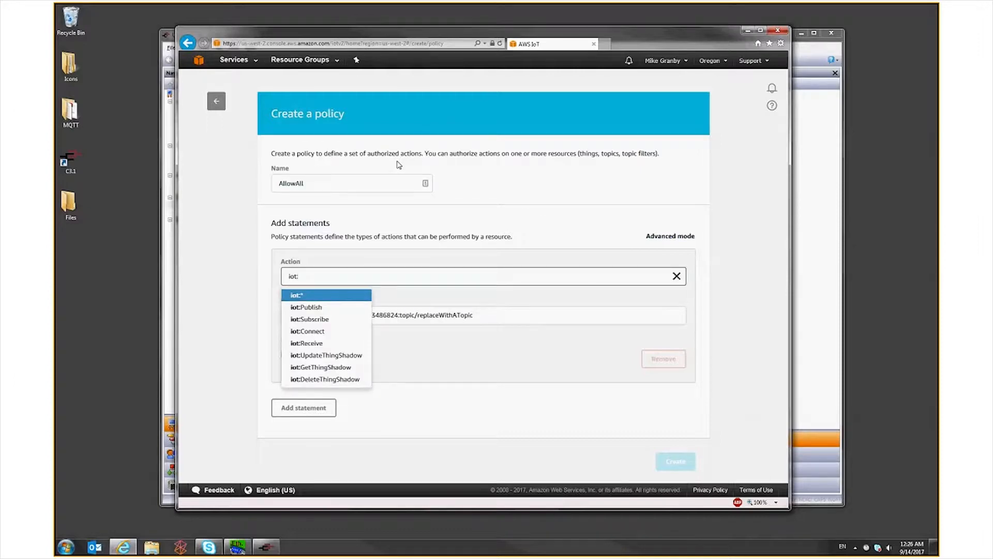
text(*)
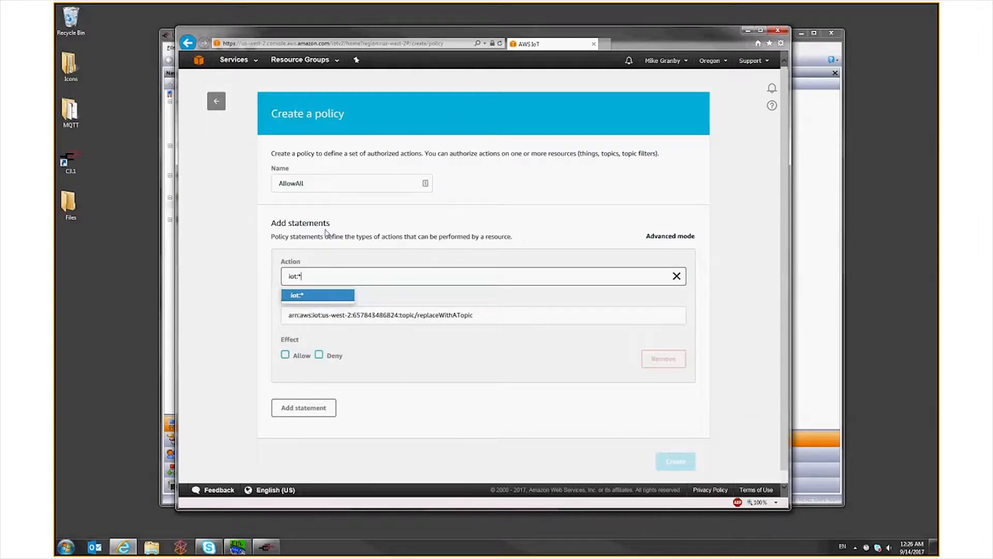
click(331, 295)
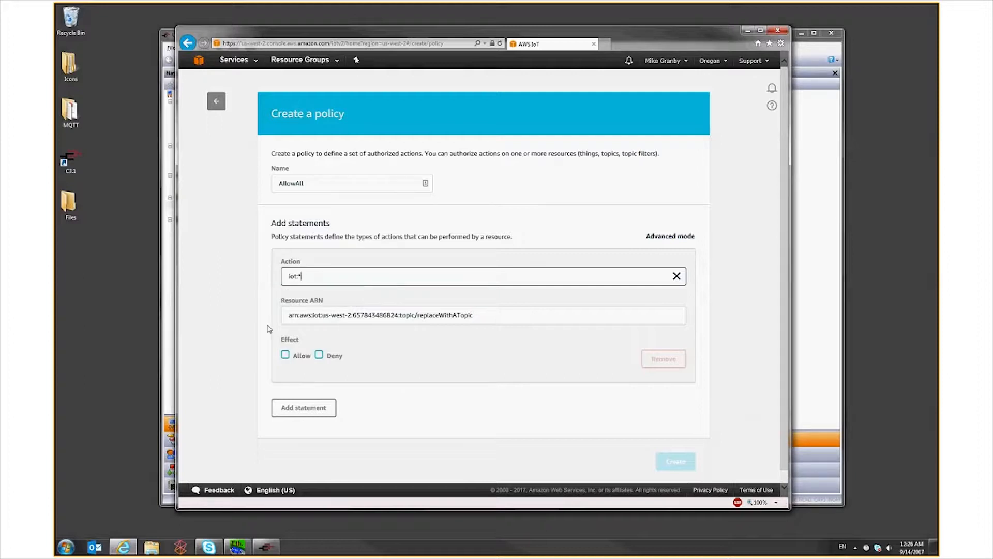
Replace the topic part of the resource ARN with *, set the effect to Allow and create the policy
drag(400, 315, 645, 331)
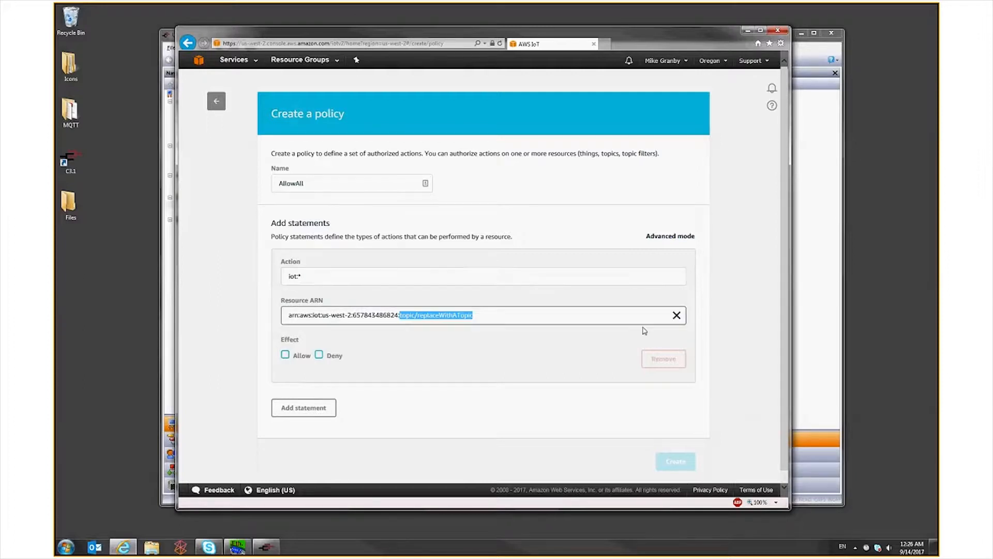
text(*)
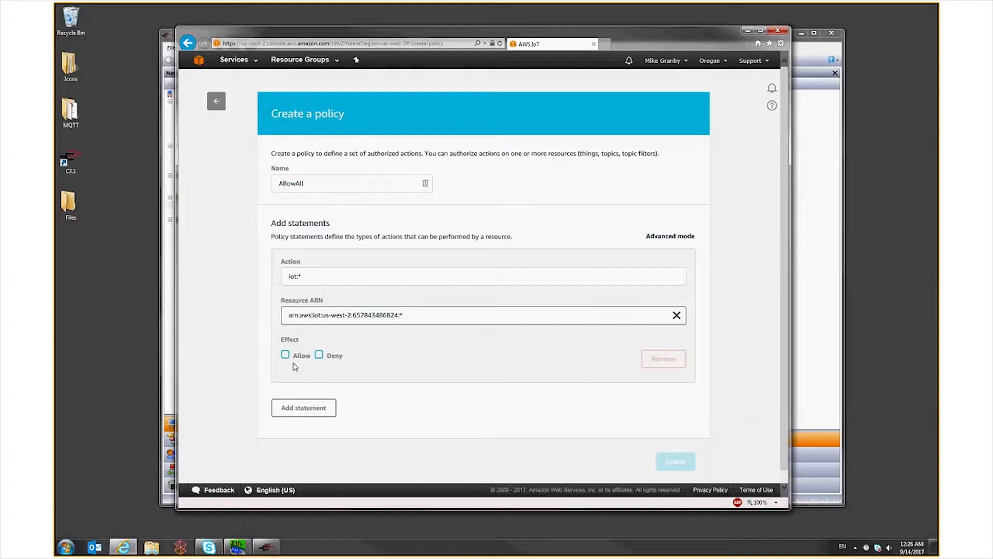
click(285, 355)
click(672, 461)
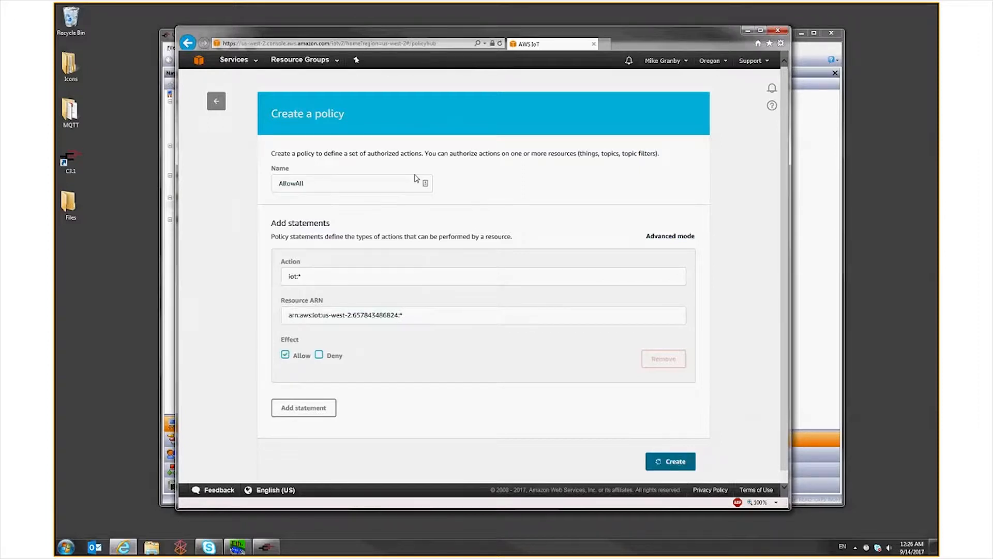
Start registering a new thing in the AWS IoT registry
click(212, 168)
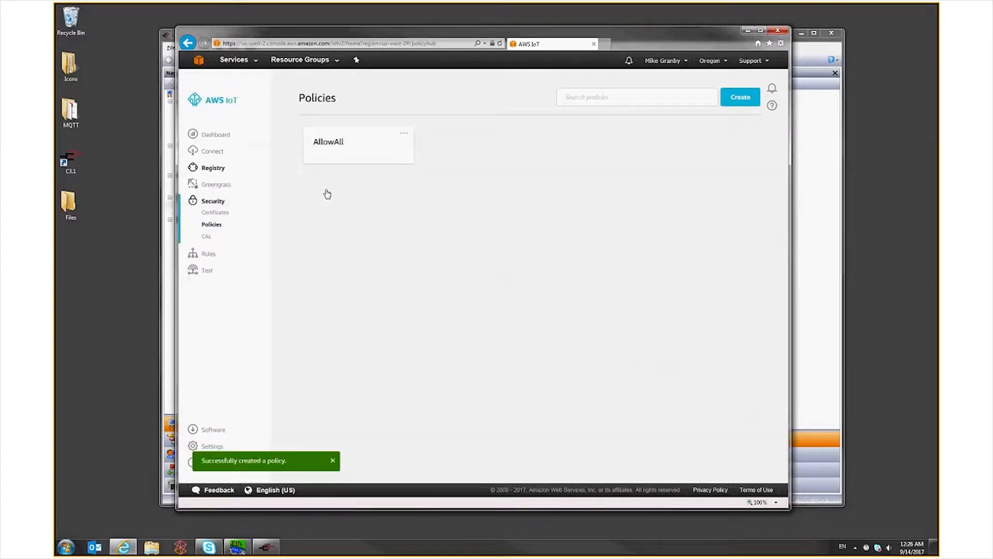
click(562, 331)
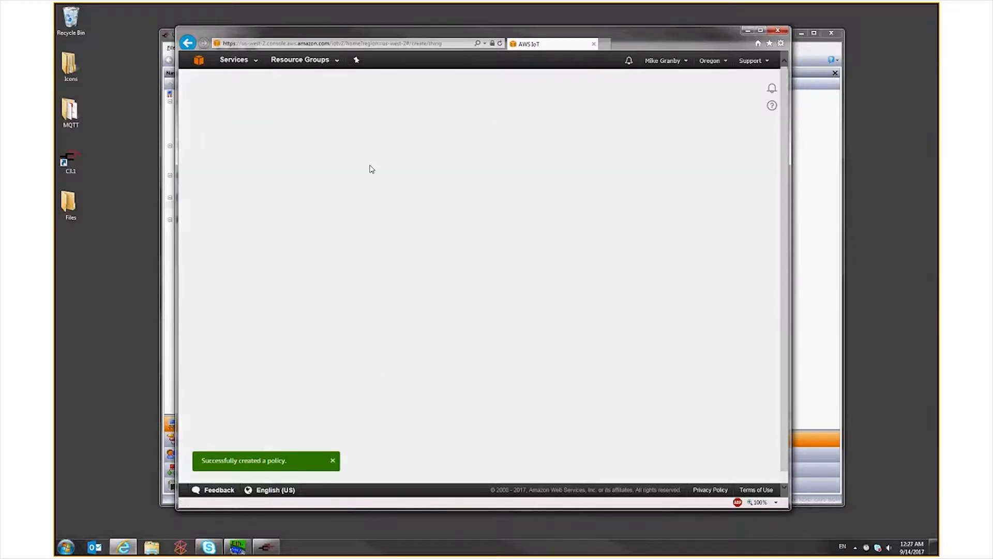
click(394, 184)
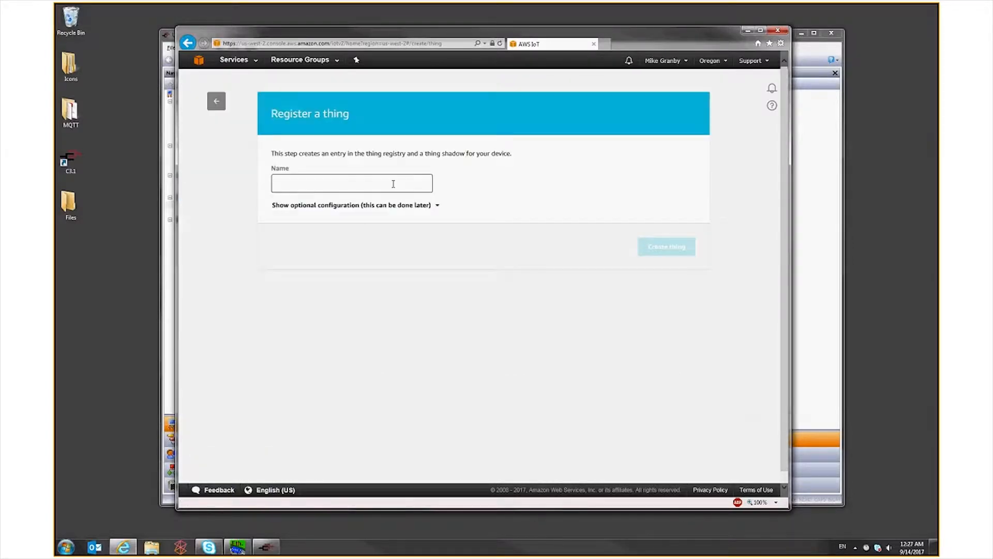
Copy the thing name TestThing1234 from Crimson into the AWS registration form and create the thing
click(809, 118)
double_click(353, 150)
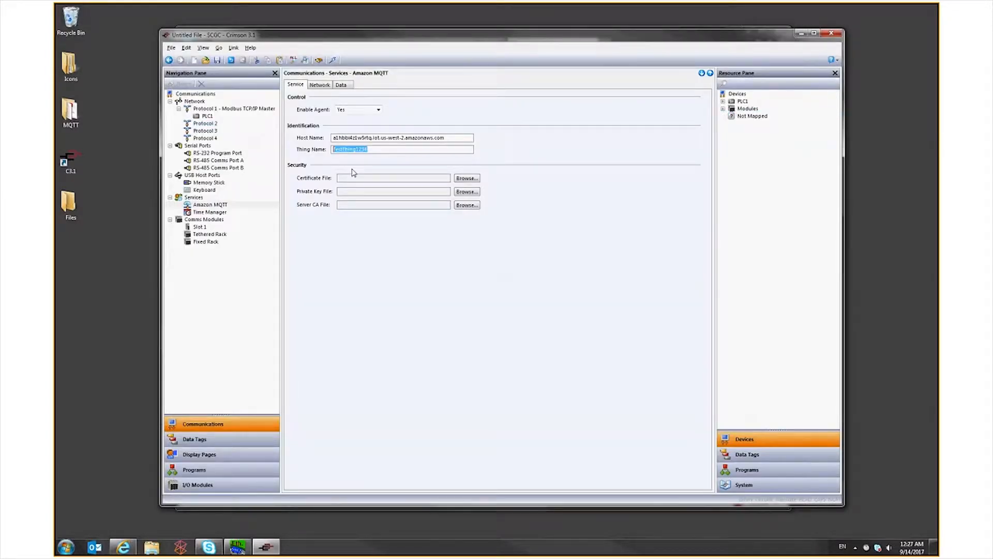
right_click(342, 150)
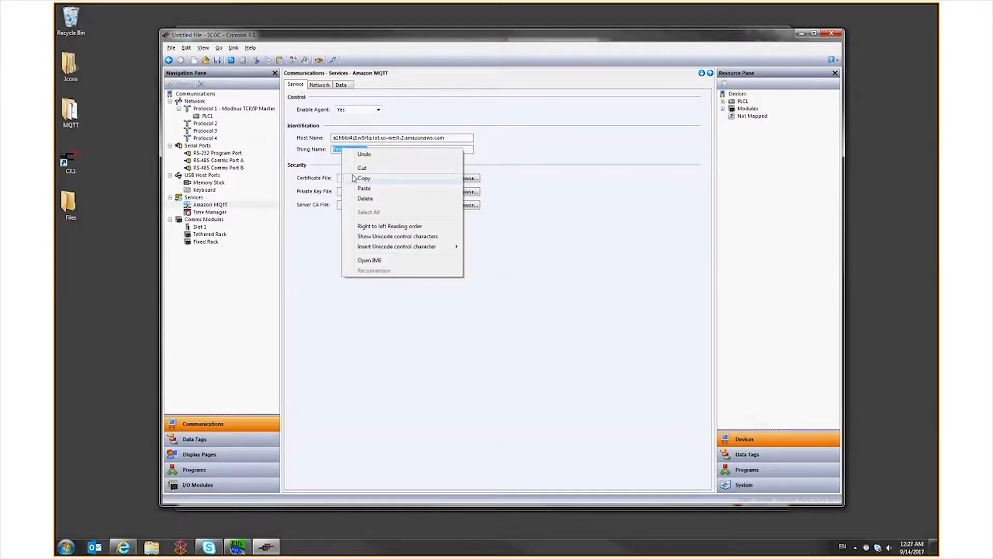
click(354, 178)
key(alt+Tab)
key(ctrl+v)
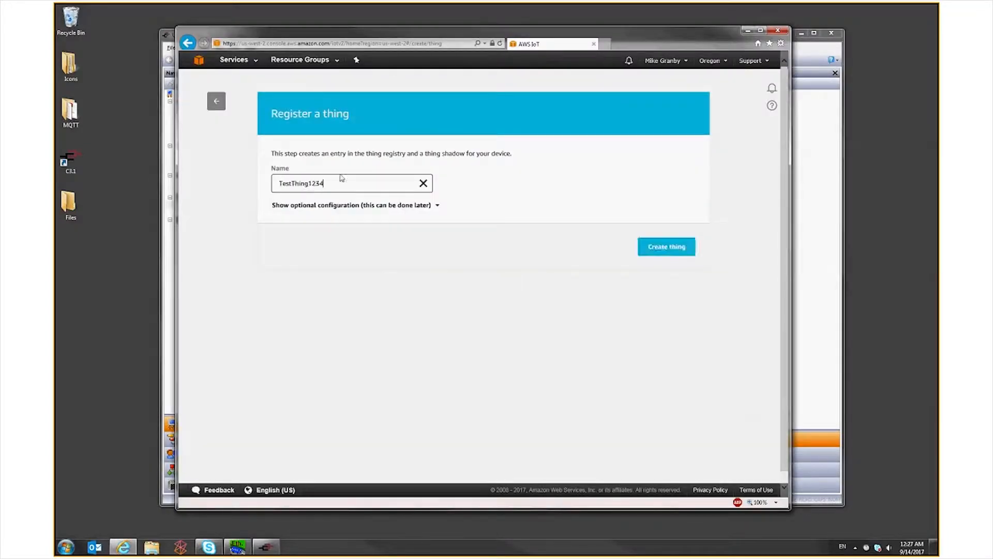
click(682, 246)
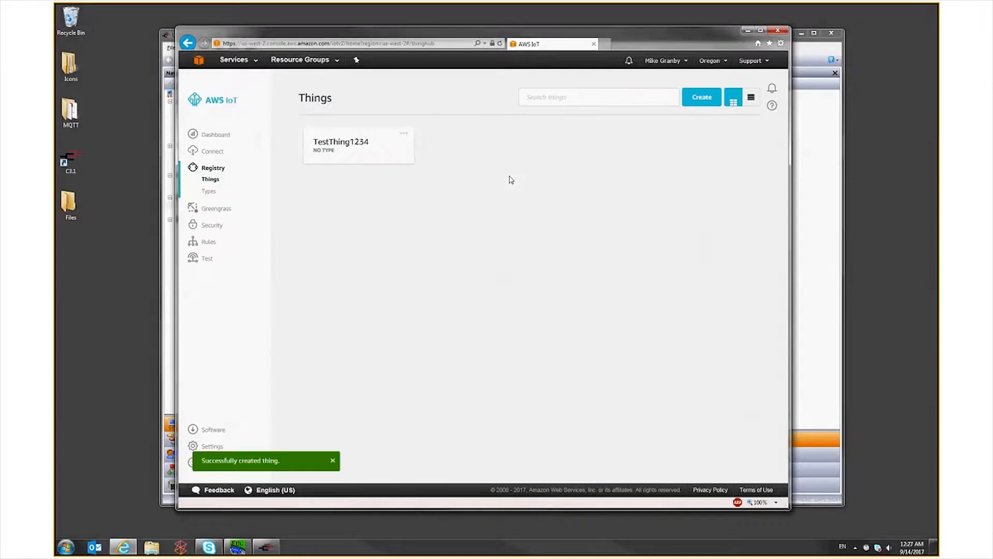
Create a security certificate for TestThing1234 in AWS IoT
click(404, 152)
click(404, 152)
click(406, 156)
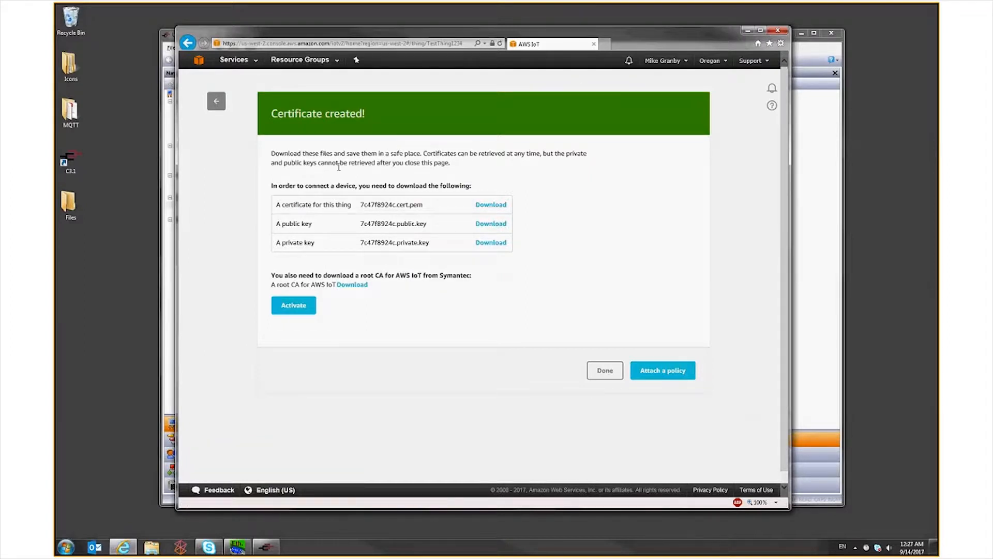
Download the root CA file for AWS IoT and dismiss the download notice
right_click(353, 291)
click(389, 327)
click(543, 288)
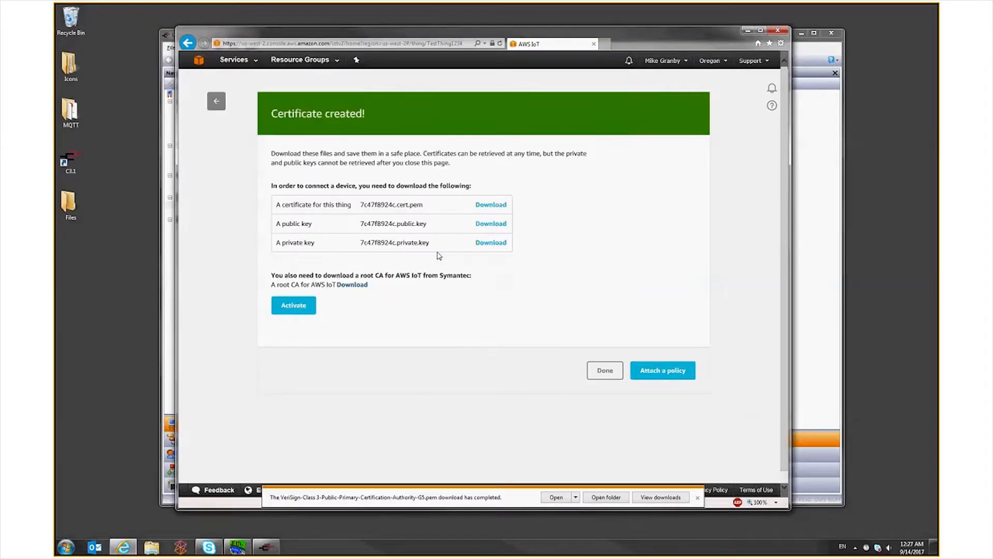
click(697, 497)
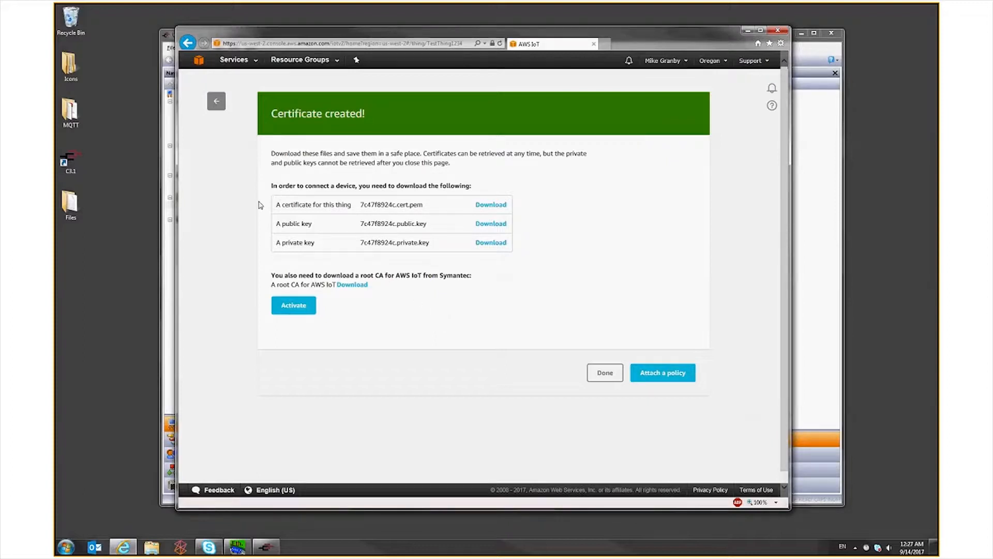
Download the thing's certificate file 7c47f8924c-certificate.pem.crt and its private key file 7c47f8924c-private.pem.key
click(487, 205)
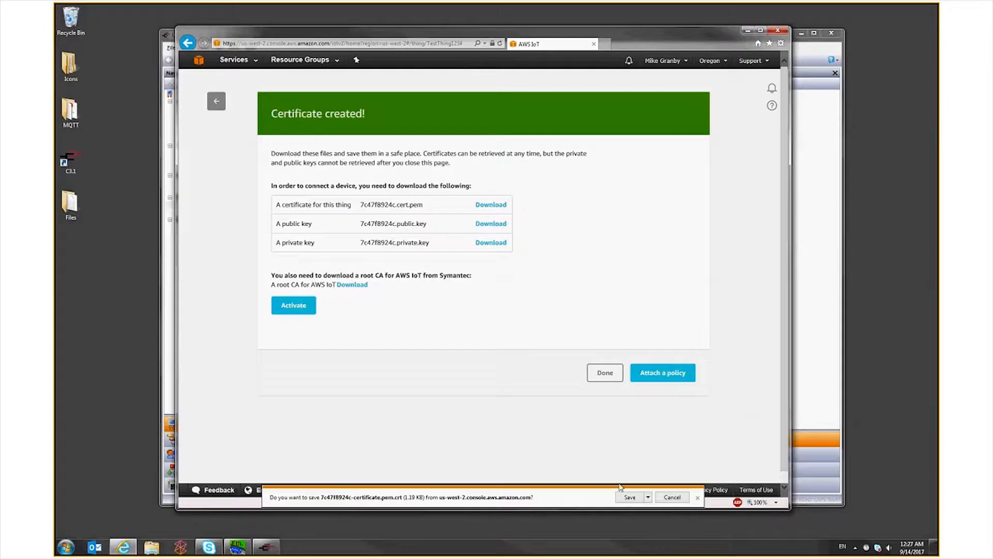
click(647, 498)
click(634, 519)
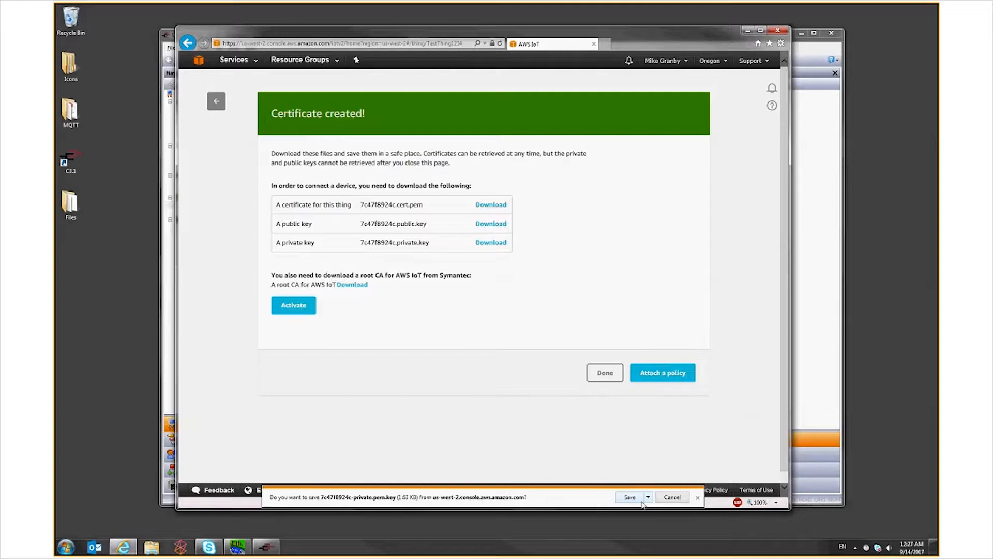
click(648, 498)
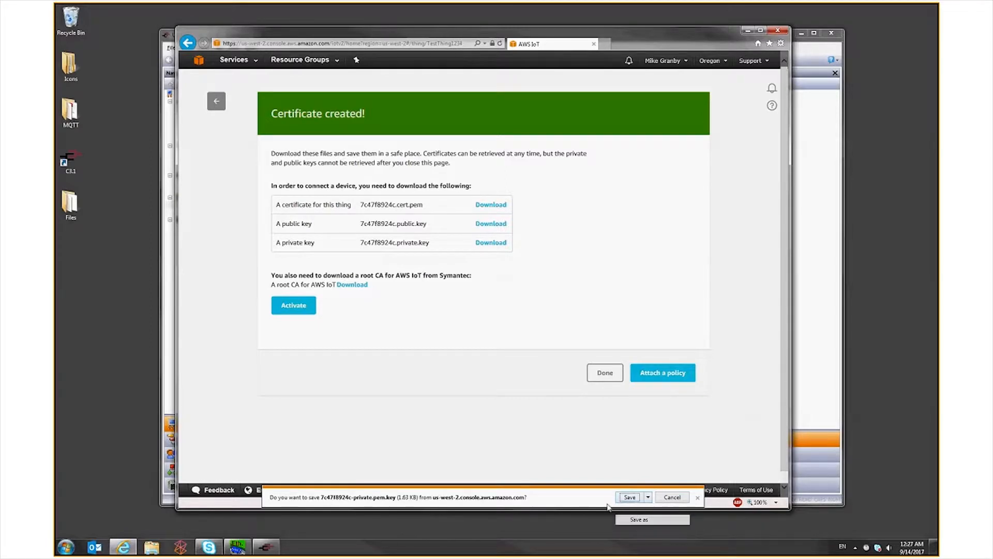
click(634, 519)
key(Return)
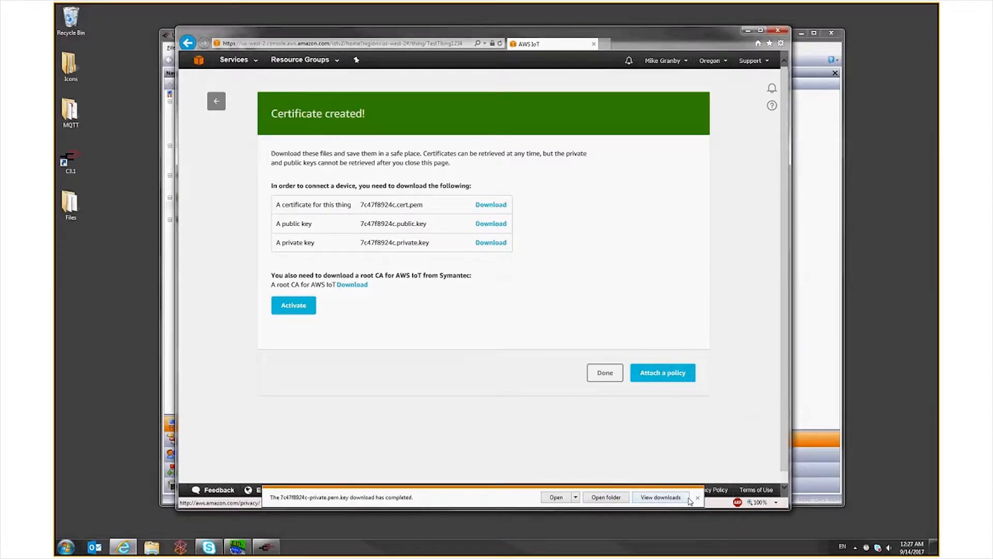
click(698, 498)
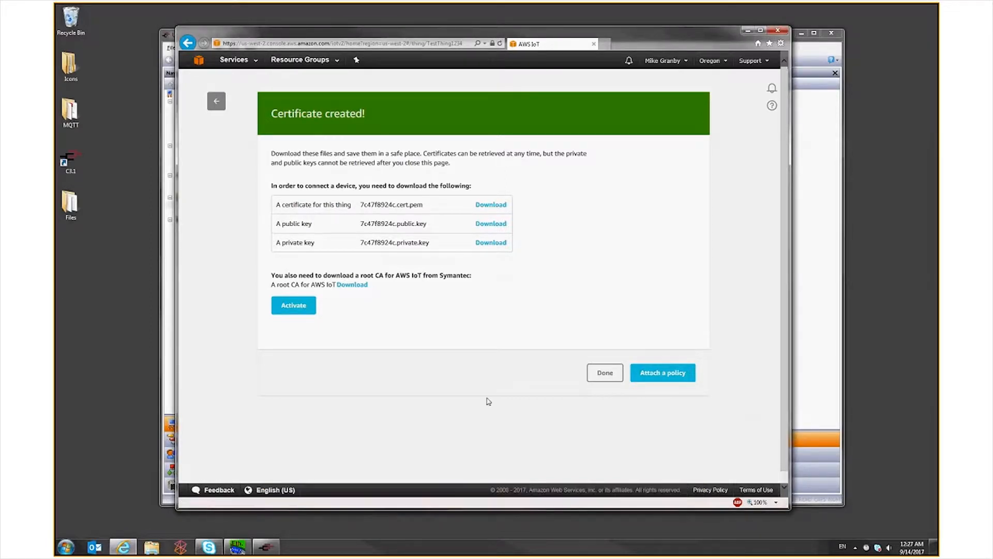
Activate the new certificate and attach the AllowAll policy to it
click(289, 310)
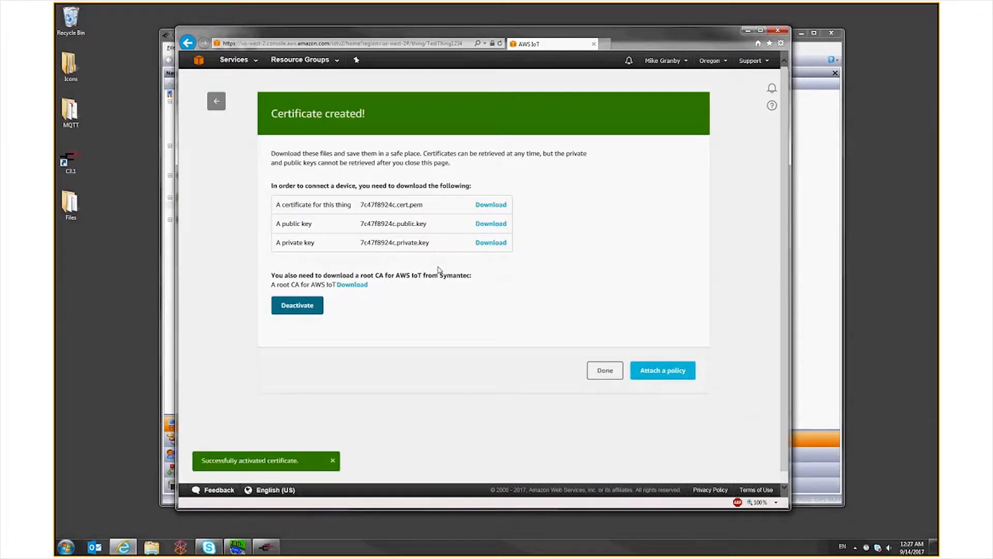
click(662, 370)
click(285, 236)
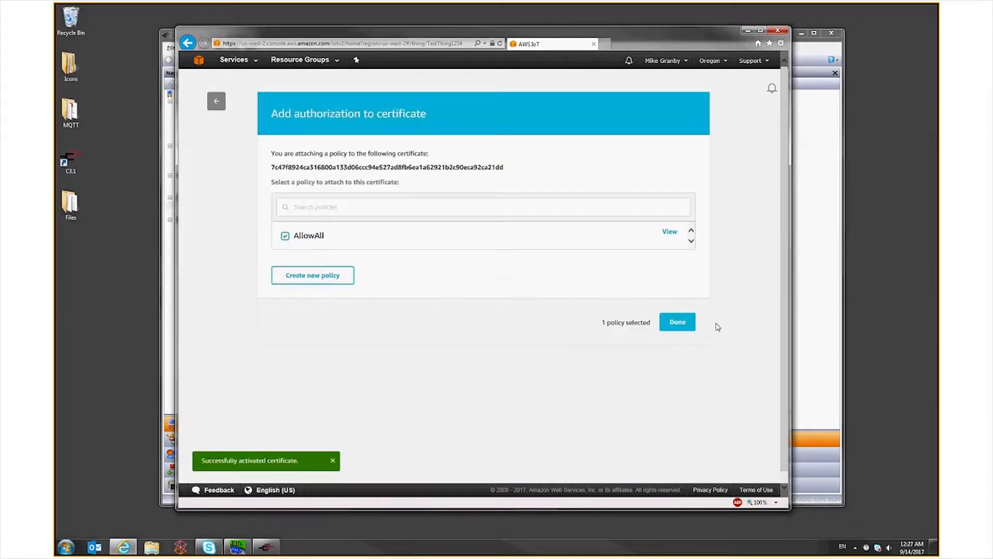
click(677, 322)
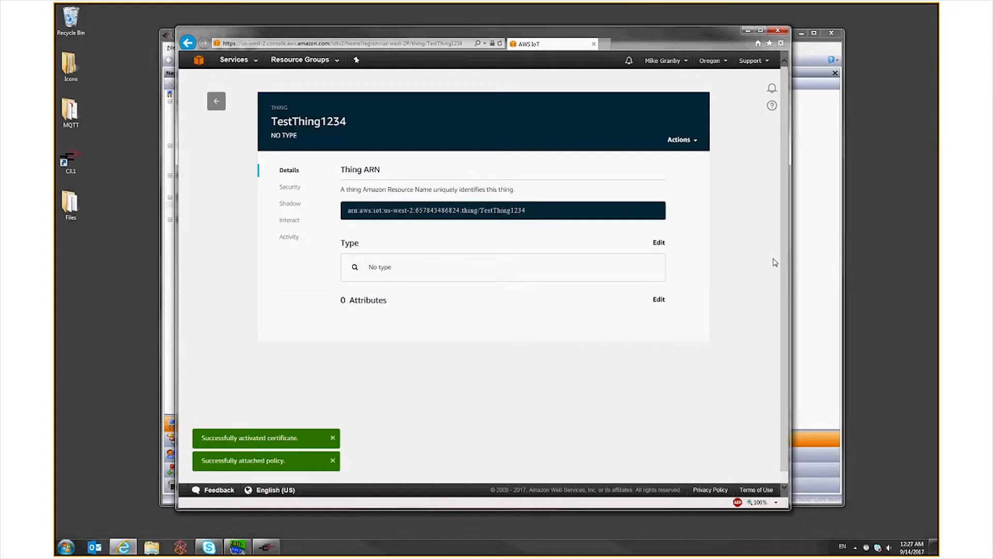
Review the policies attached to TestThing1234's certificate and open the thing's shadow
click(295, 188)
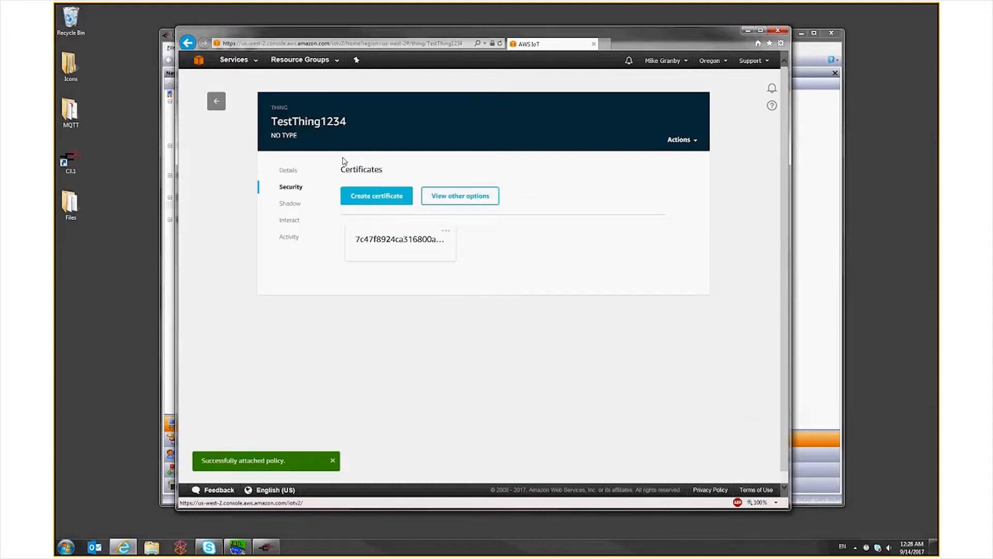
click(394, 248)
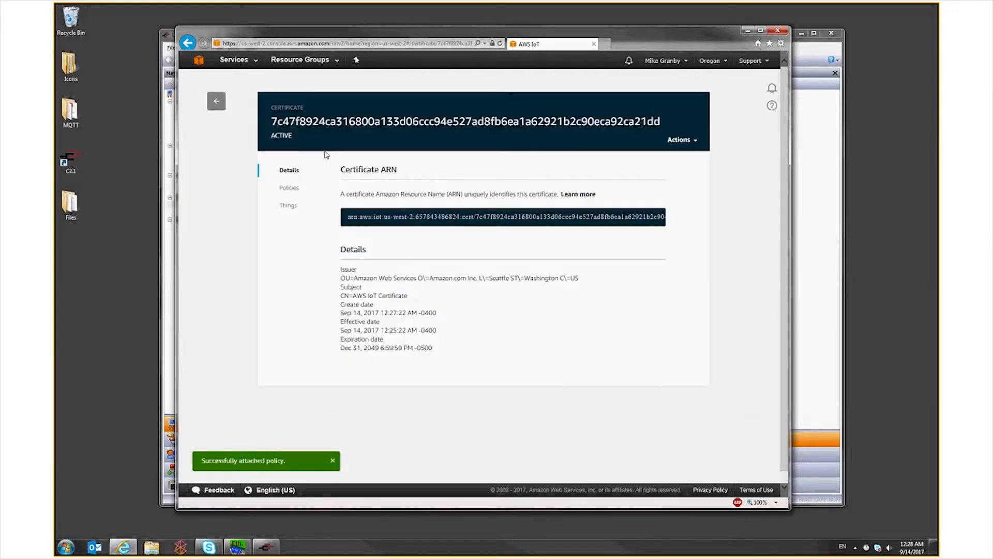
click(286, 189)
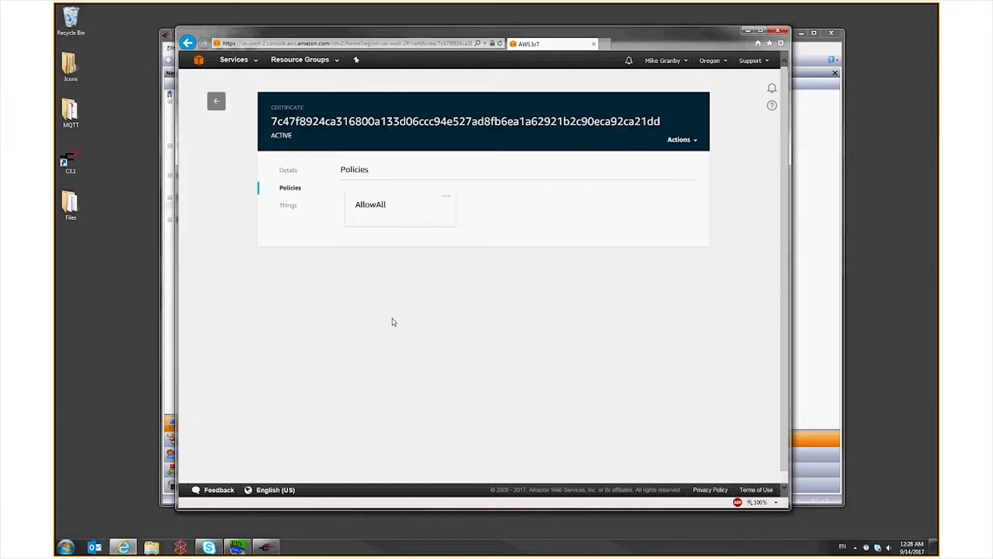
click(223, 105)
click(346, 150)
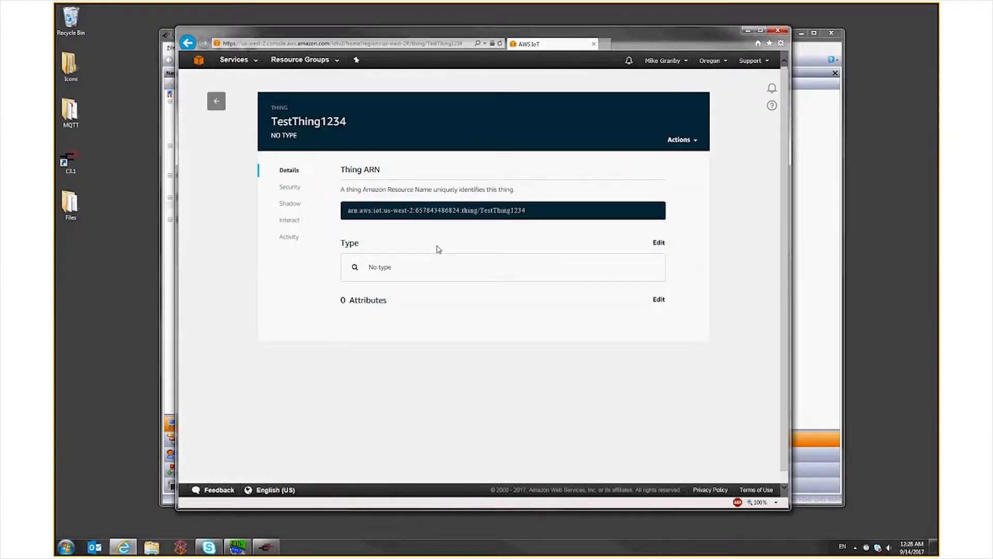
click(289, 204)
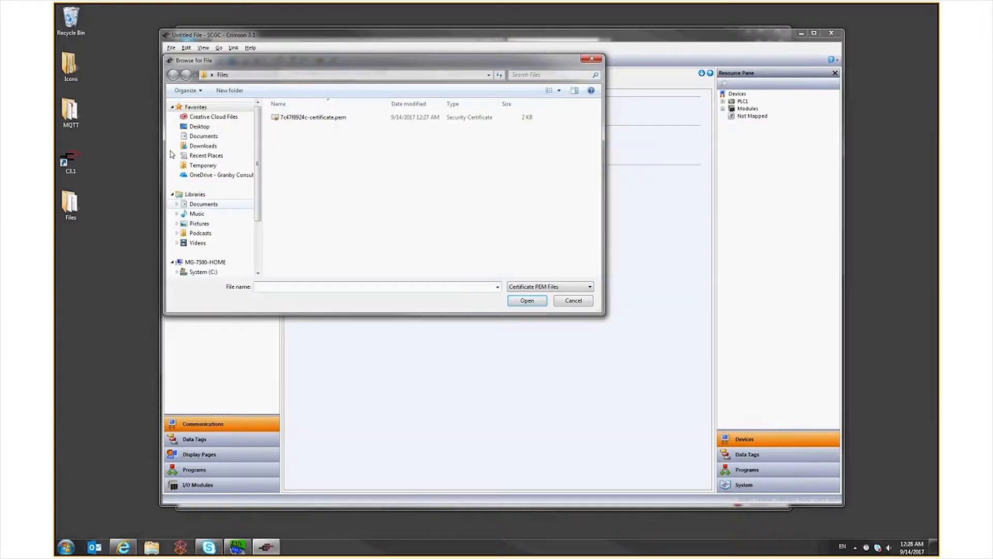
In Crimson, load the downloaded certificate, private key and VeriSign server CA files into the Amazon MQTT security settings
double_click(313, 117)
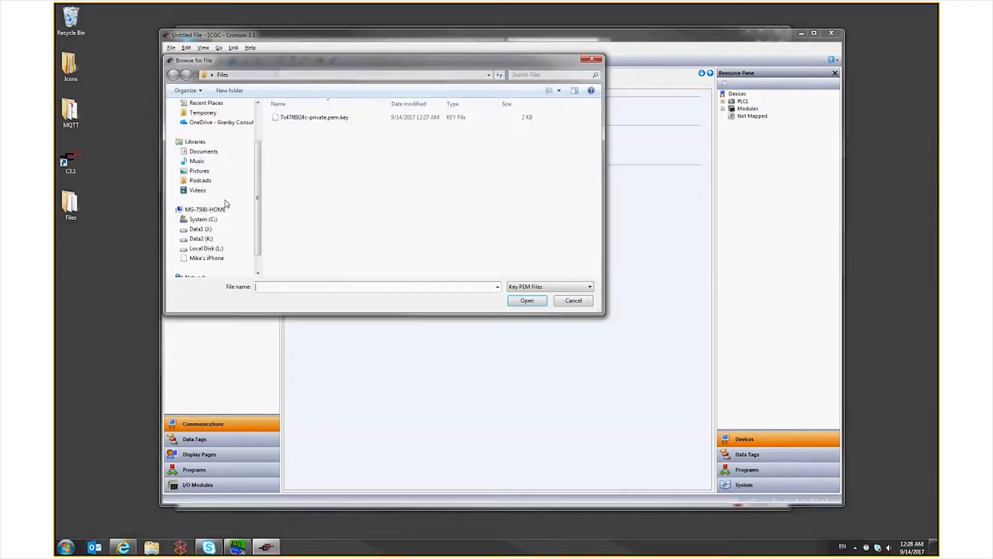
click(308, 118)
click(468, 205)
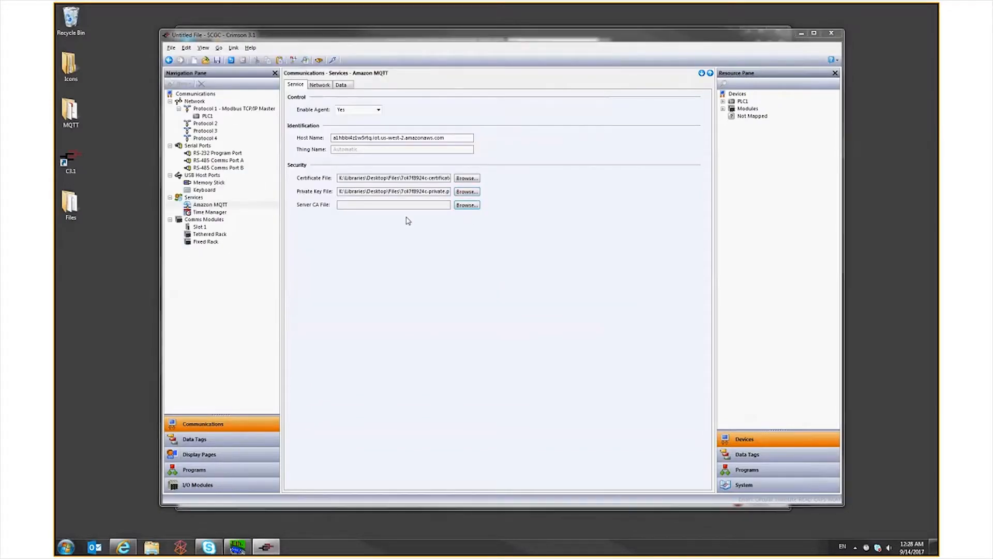
double_click(322, 120)
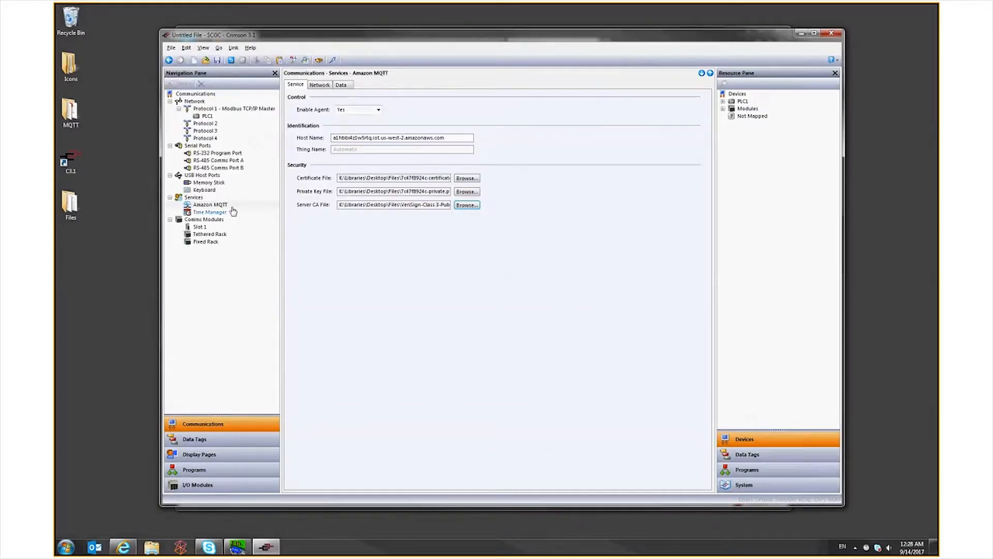
Add Tag1 through Tag10 to the Amazon MQTT service's data contents and download the database to the device
click(341, 85)
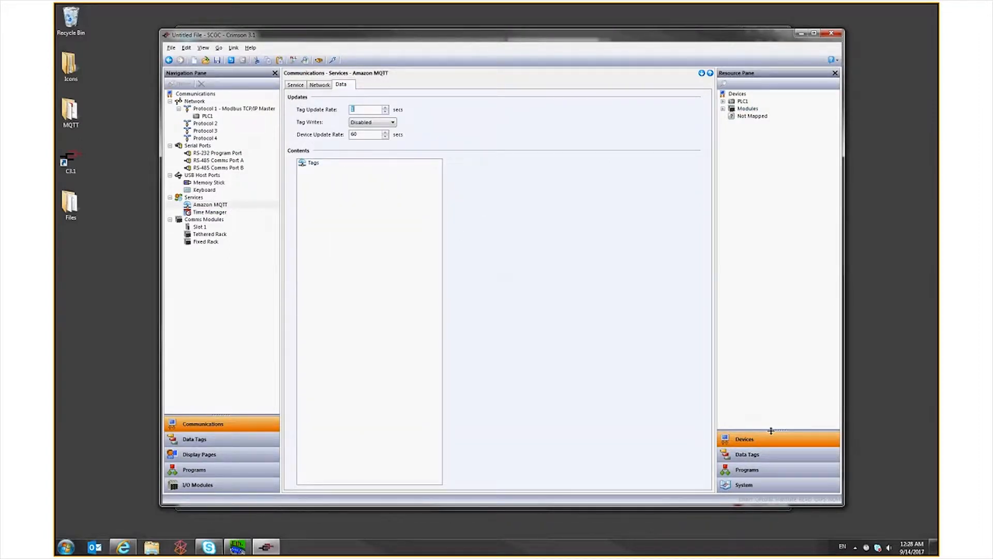
click(756, 458)
click(743, 102)
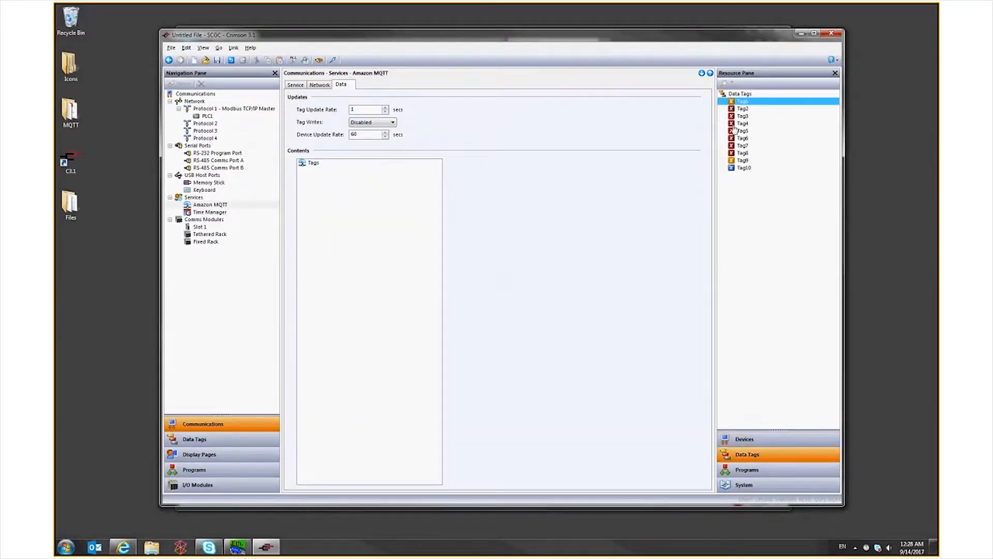
shift+click(743, 169)
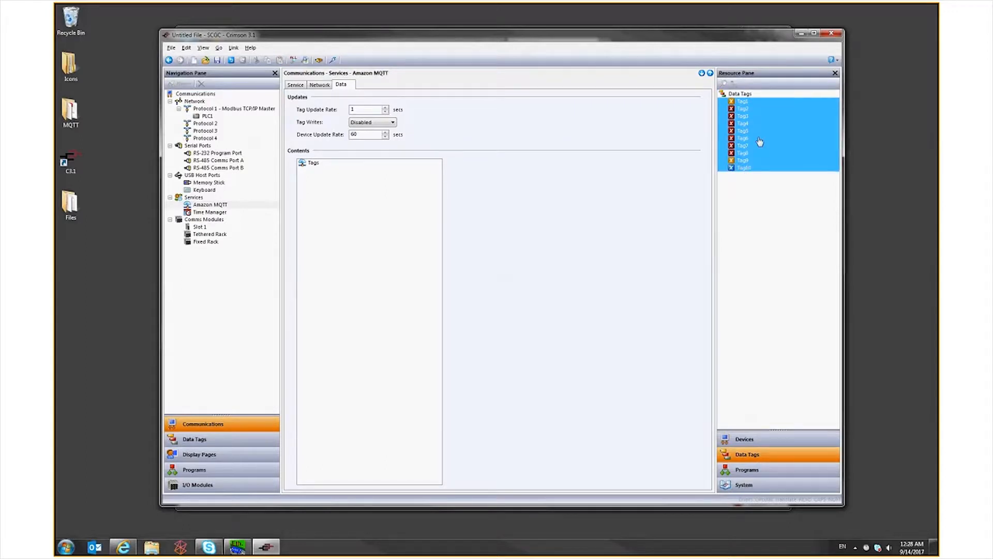
drag(759, 142, 377, 228)
click(332, 60)
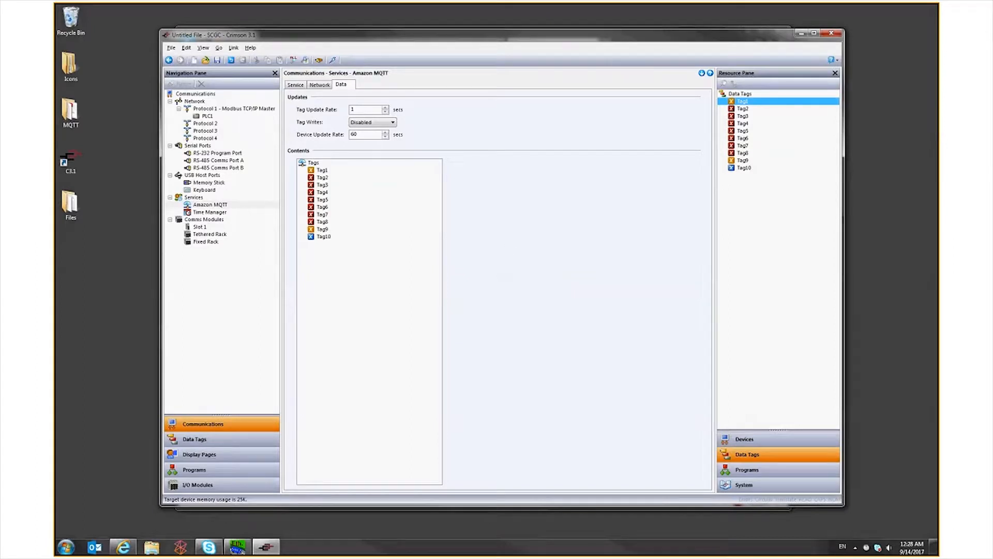
Check the thing's shadow in AWS IoT, return to Crimson and set the Amazon MQTT thing name to TestThing1234
click(123, 547)
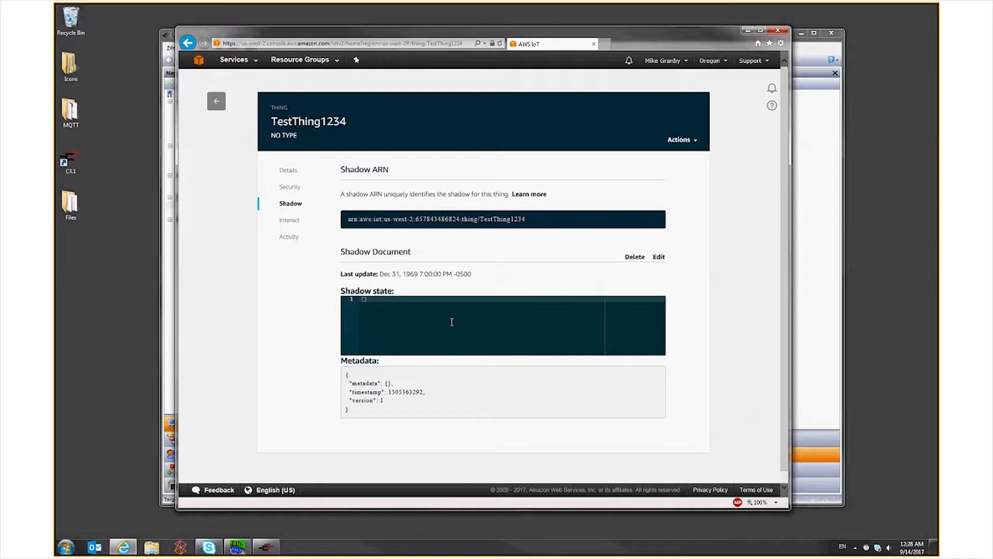
click(842, 239)
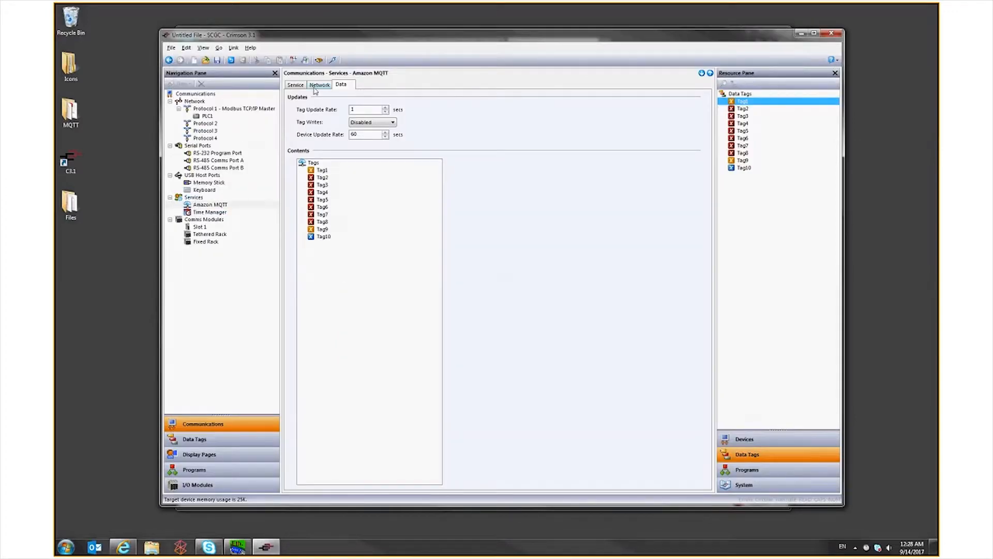
click(296, 85)
click(352, 148)
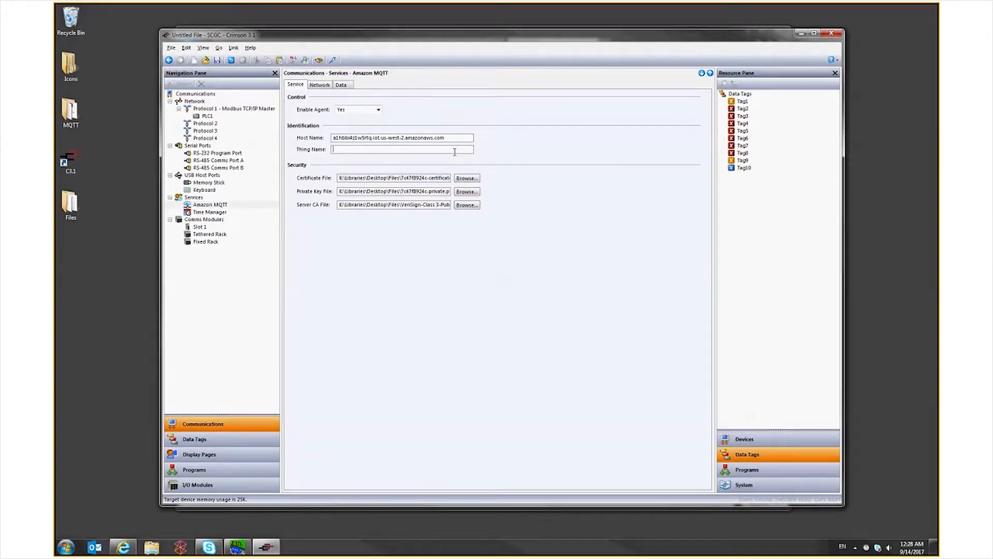
text(TestThing1234)
Check the reported tags in the AWS shadow state and set register 400001 to 0 in the Modbus simulator
click(123, 547)
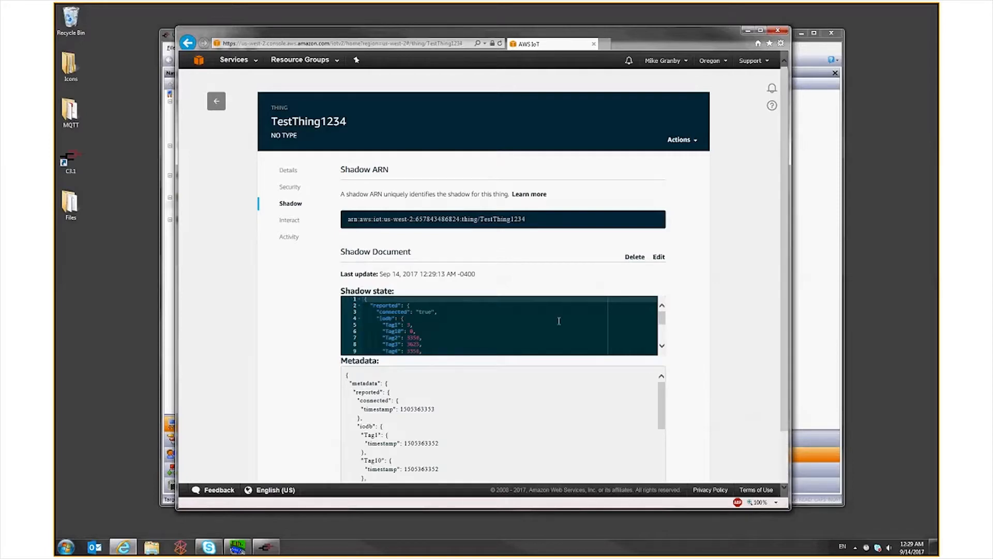
scroll(654, 347, down, 2)
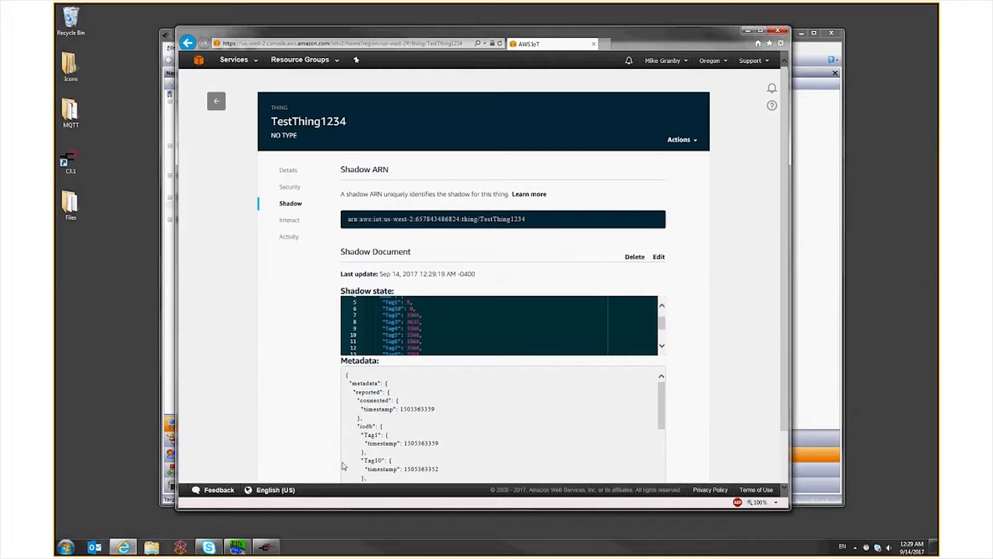
click(237, 547)
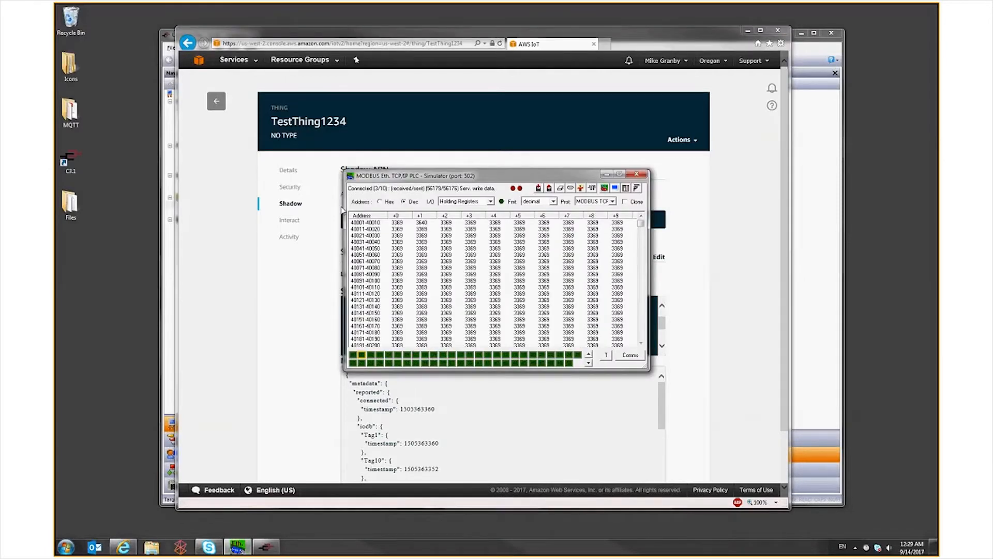
double_click(397, 223)
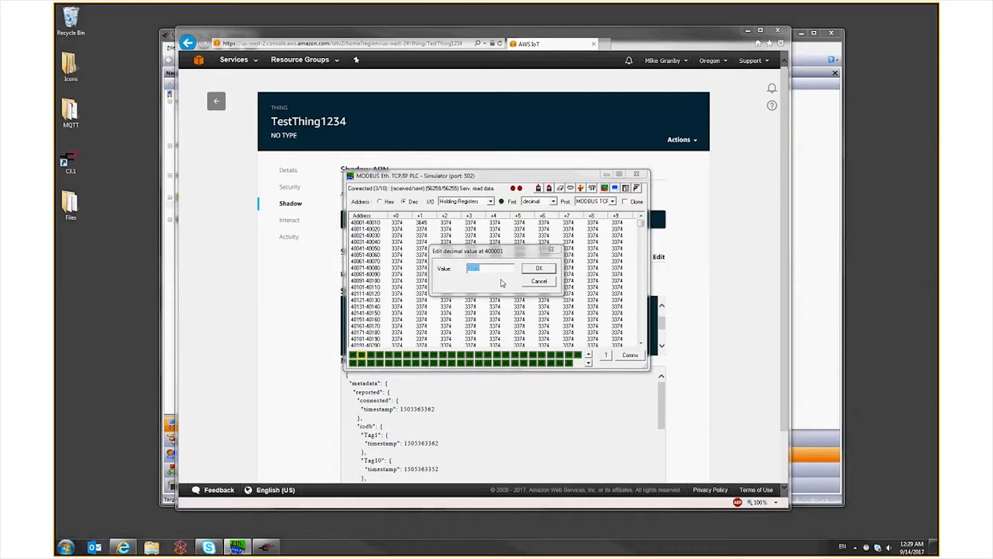
text(0)
key(Return)
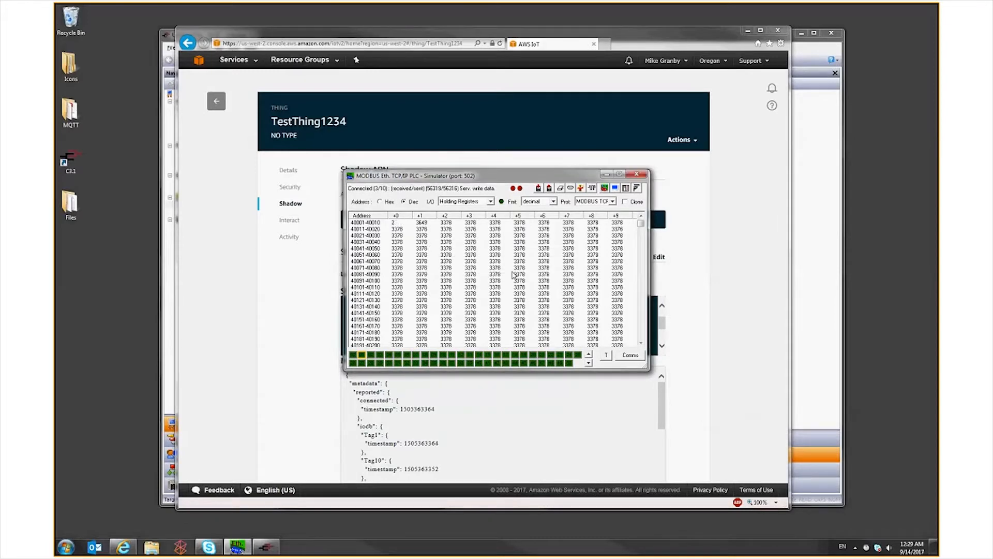
Return to AWS IoT and examine the reported tag values and device status in TestThing1234's shadow state
click(291, 339)
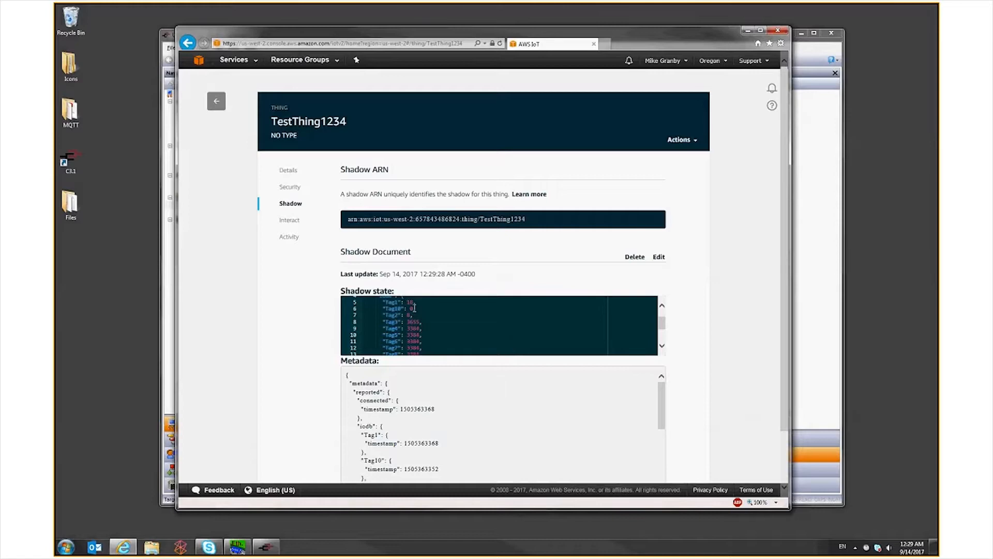
click(661, 346)
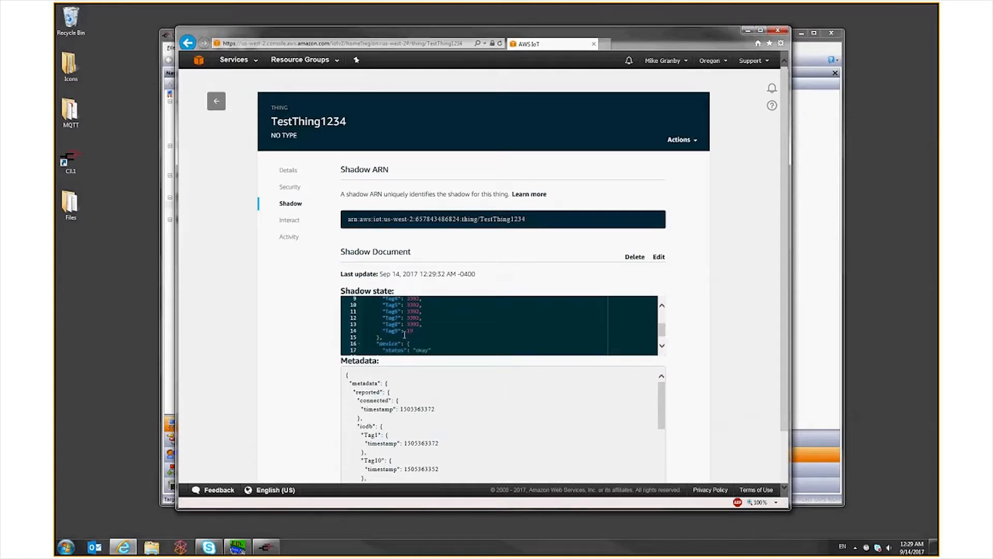
drag(662, 330, 663, 308)
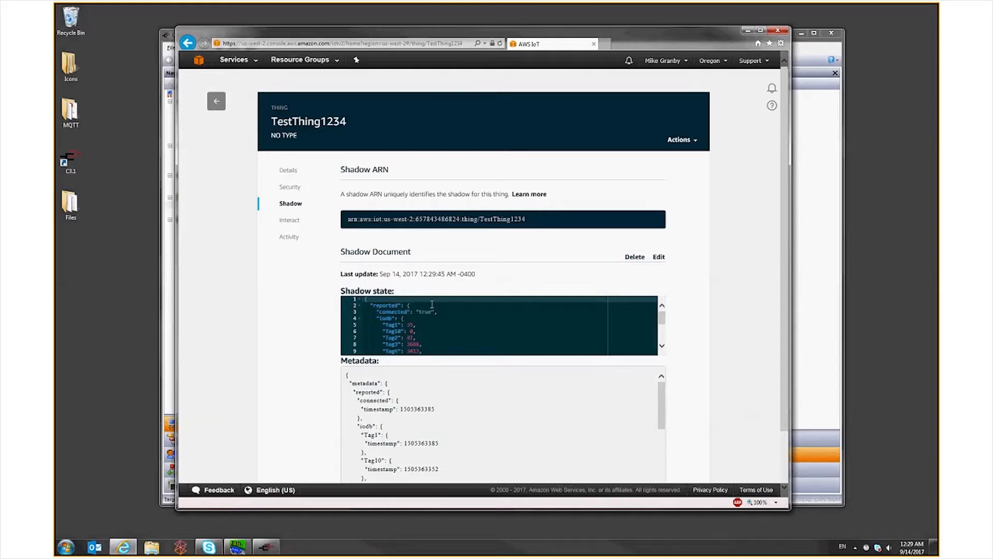
Switch to Crimson and set Tag Writes to Enabled in the Amazon MQTT data settings
click(798, 258)
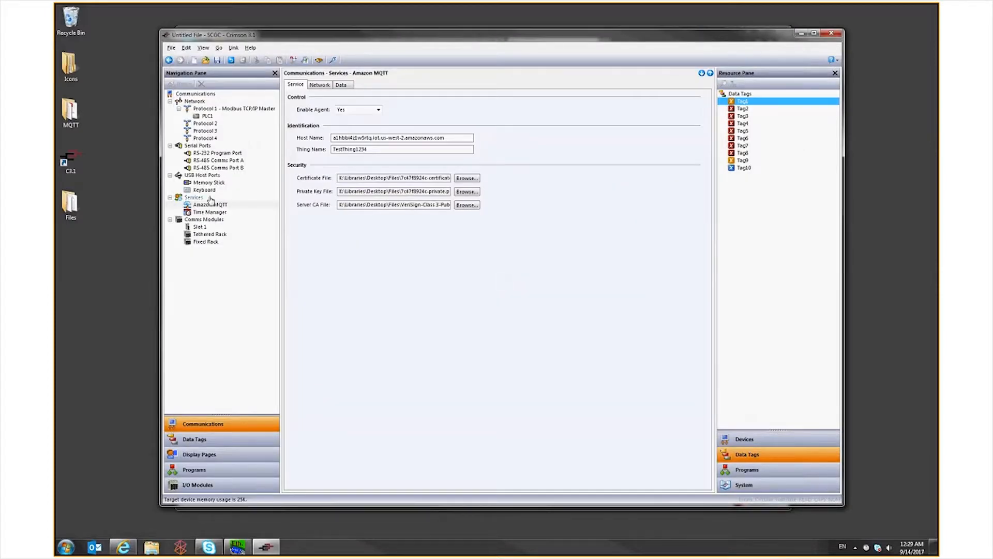
click(341, 85)
click(380, 123)
click(368, 138)
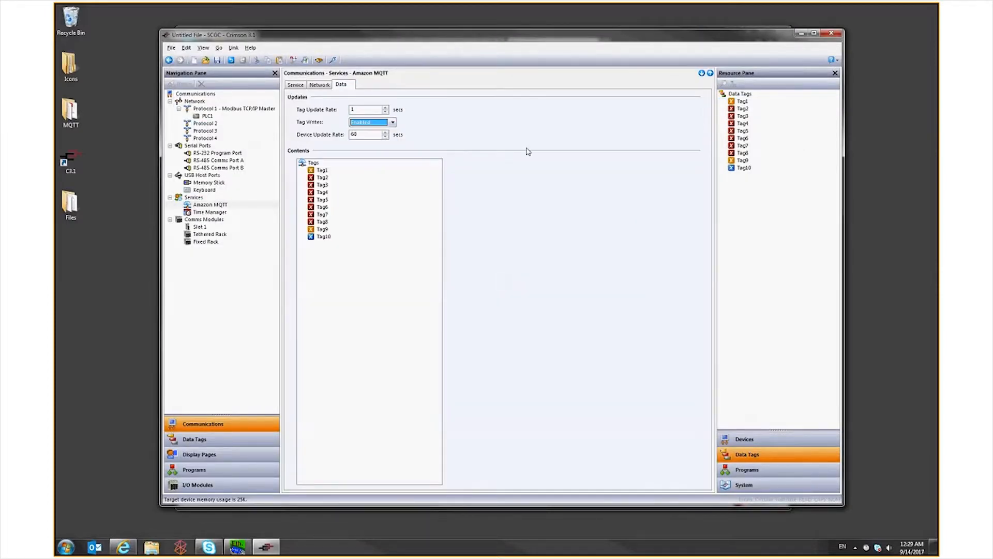
Send the updated Amazon MQTT configuration to the device and switch to TestThing1234's shadow page in AWS IoT
click(296, 85)
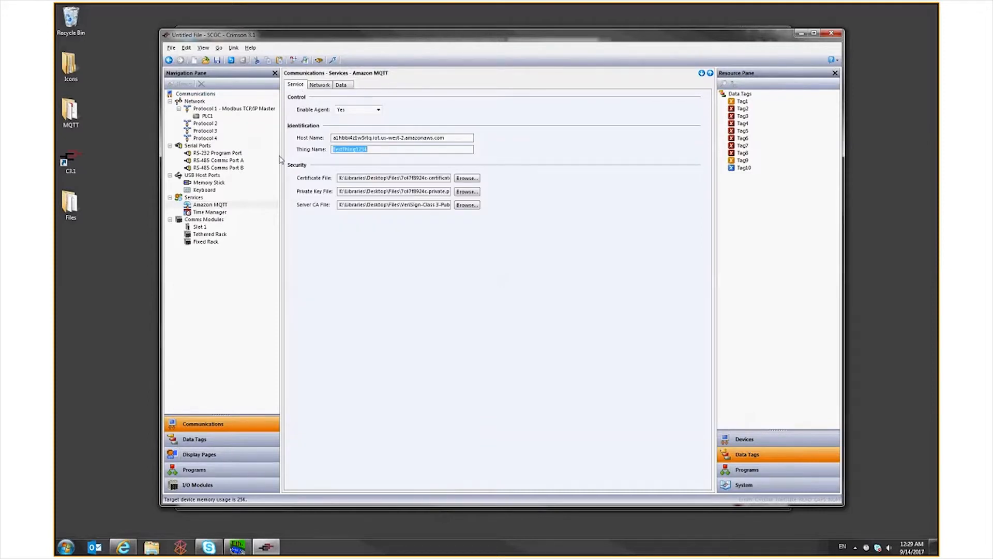
key(F9)
click(120, 547)
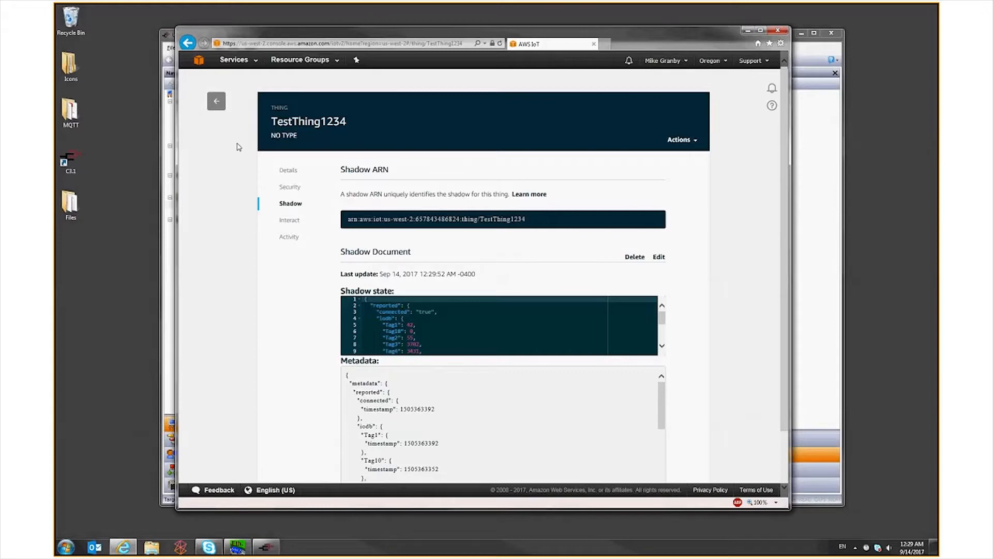
right_click(525, 44)
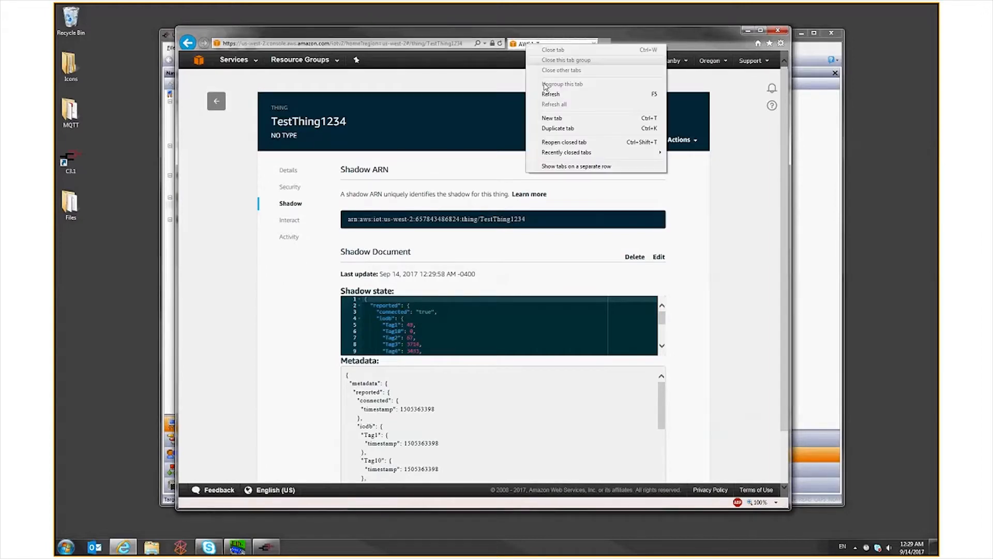
click(552, 118)
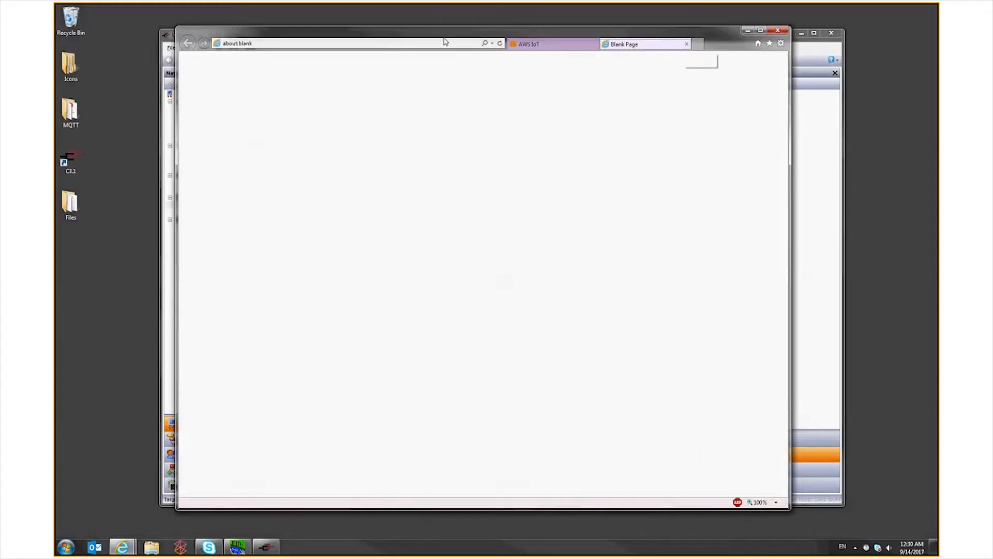
click(686, 44)
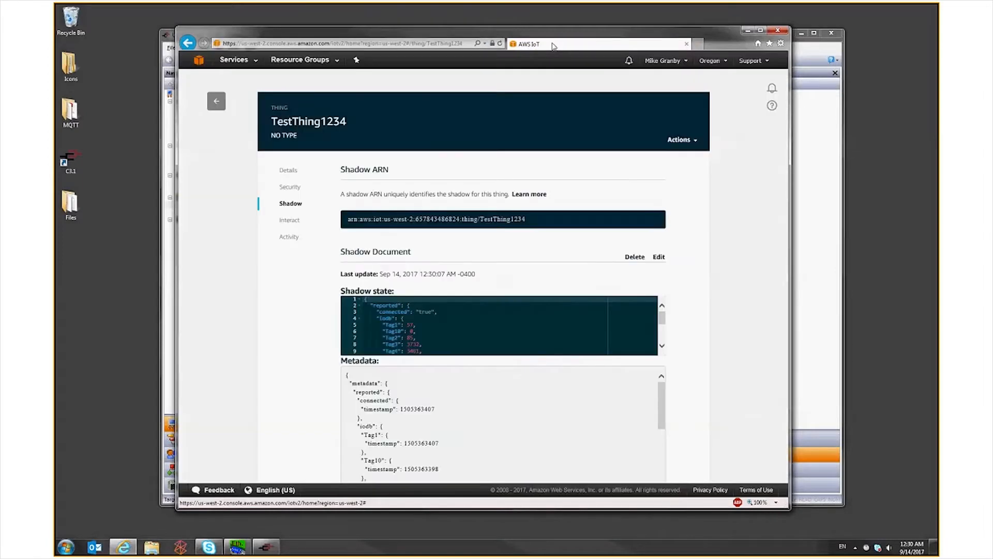
Open a second AWS IoT browser tab so one shows the MQTT test client and the other TestThing1234's shadow
right_click(216, 104)
key(Escape)
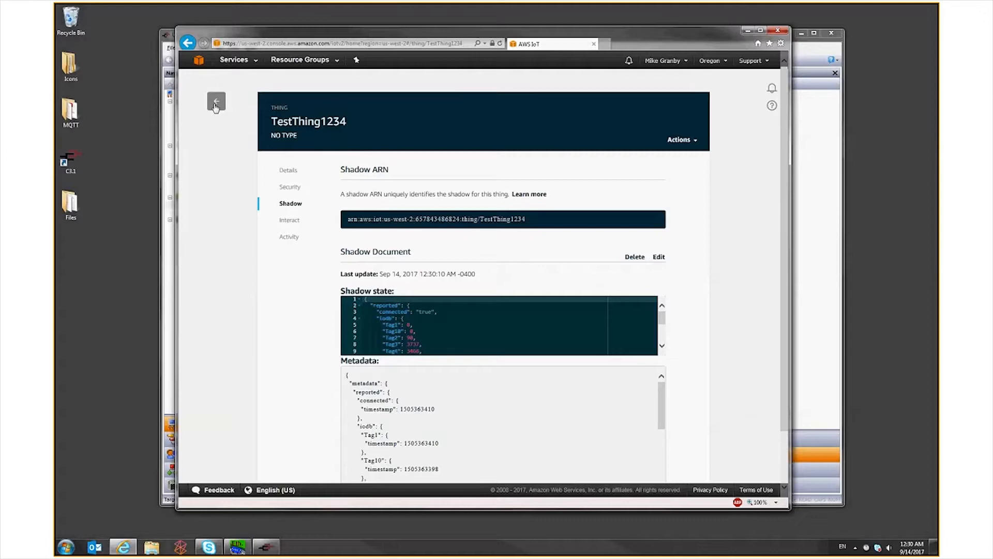
click(215, 104)
right_click(347, 143)
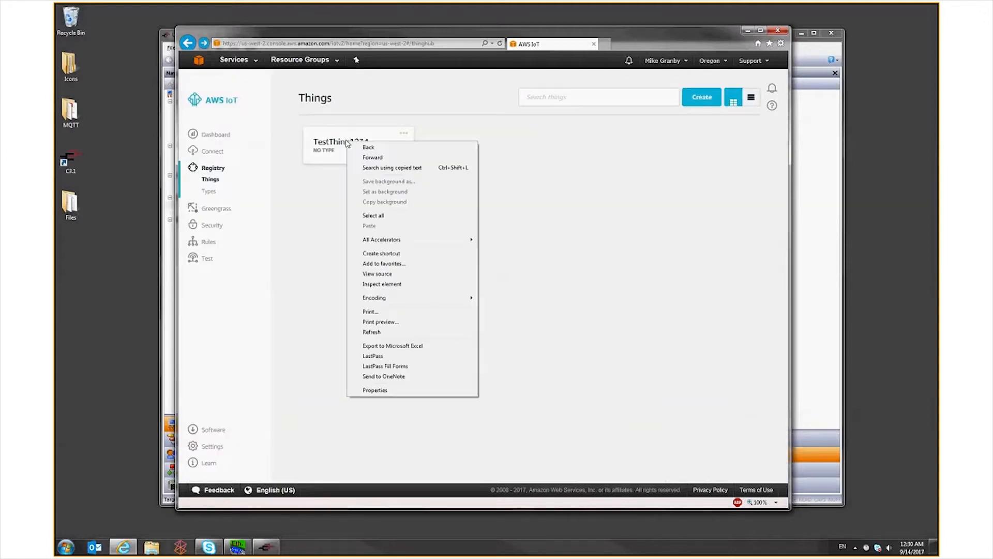
right_click(213, 180)
click(244, 197)
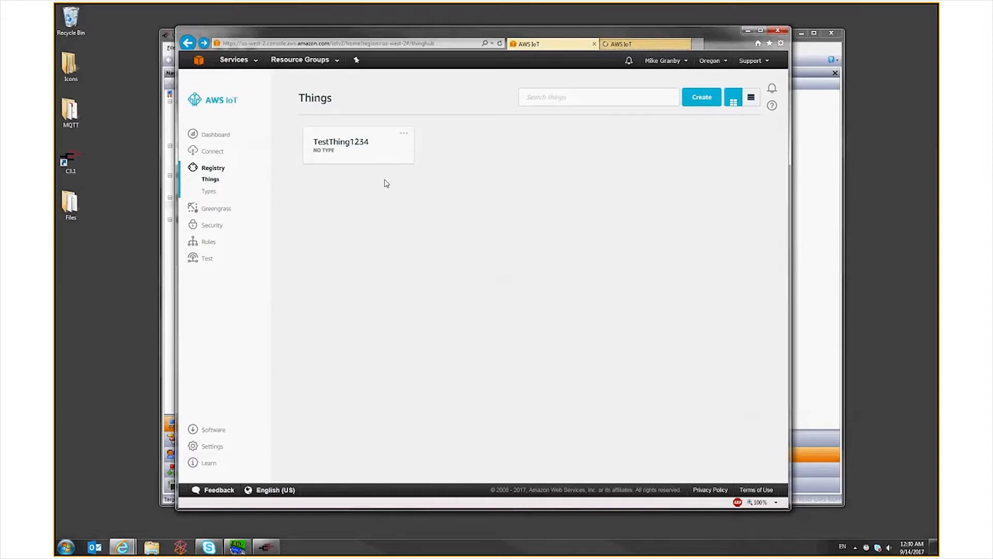
key(ctrl+Tab)
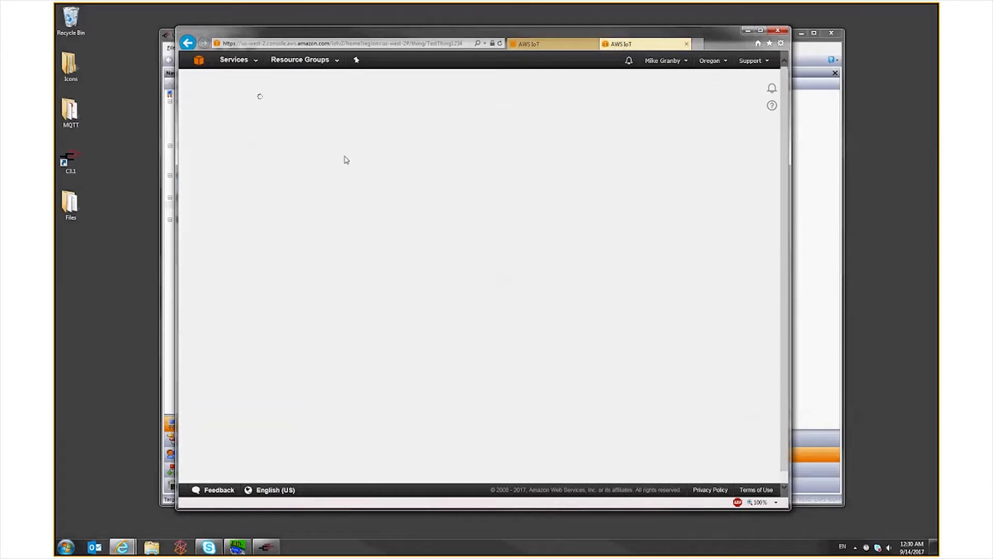
key(ctrl+Tab)
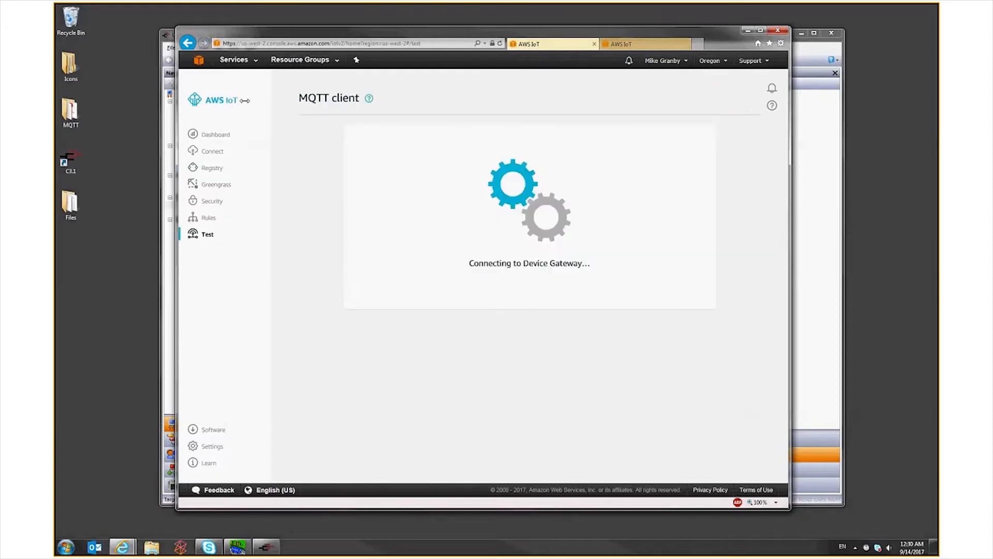
key(ctrl+Tab)
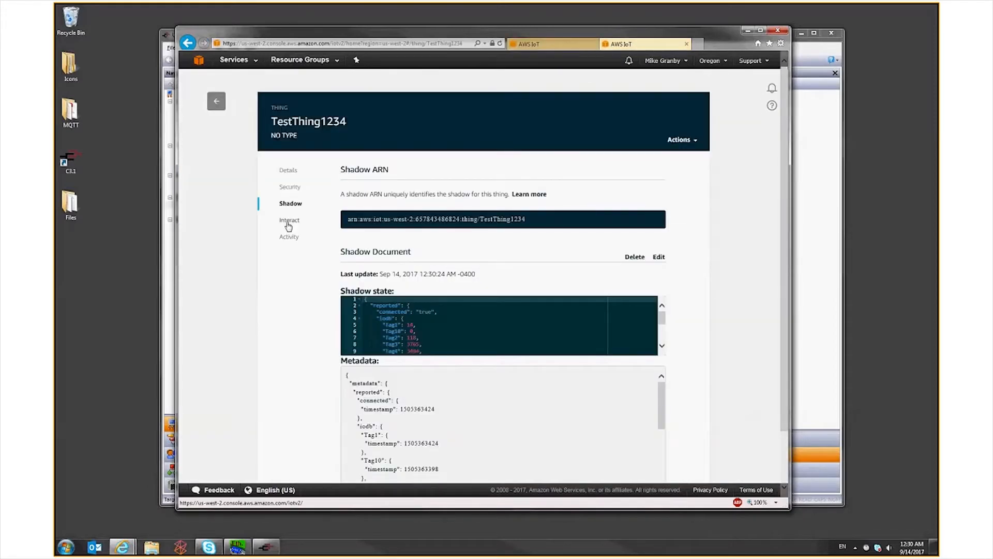
Copy the topic $aws/things/TestThing1234/shadow/update from the thing's Interact page and return to its shadow
click(289, 220)
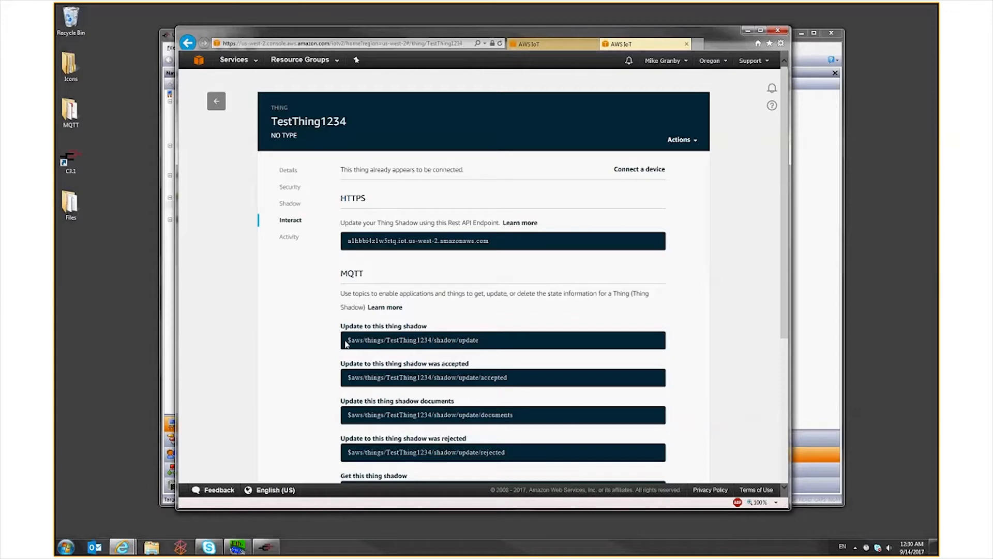
drag(345, 344, 479, 342)
right_click(464, 340)
click(488, 371)
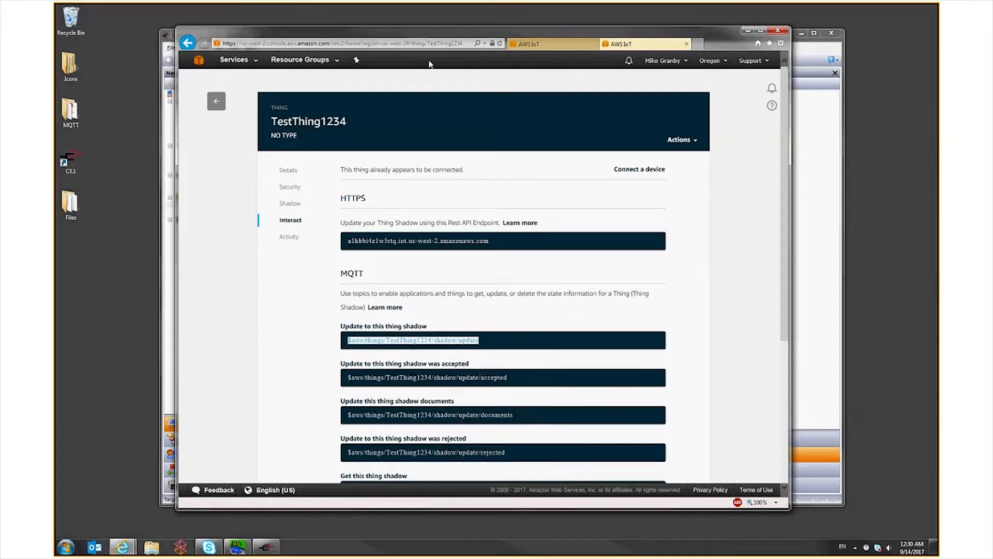
click(282, 206)
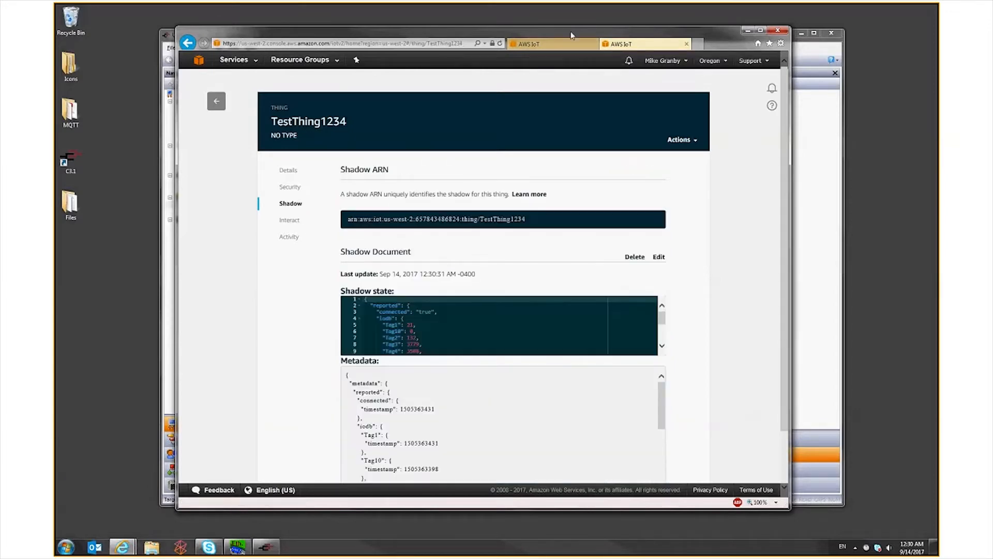
Enter $aws/things/TestThing1234/shadow/update as the publish topic in the AWS IoT MQTT client
click(528, 44)
click(330, 193)
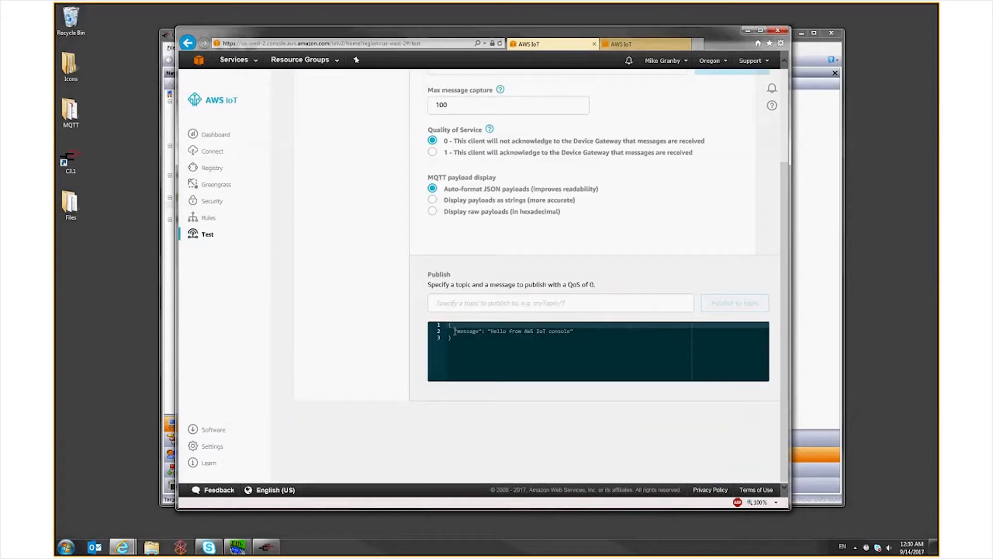
click(612, 339)
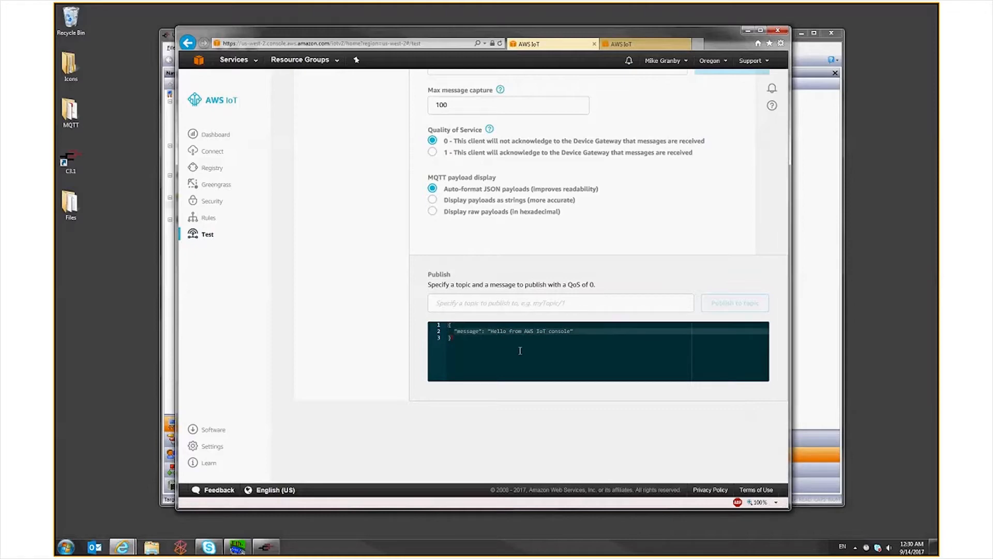
click(459, 304)
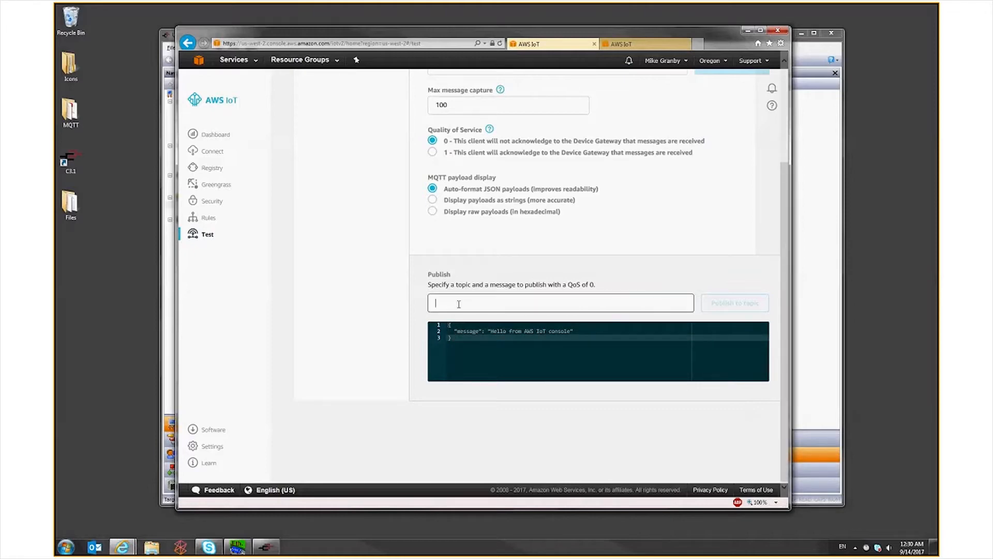
key(ctrl+v)
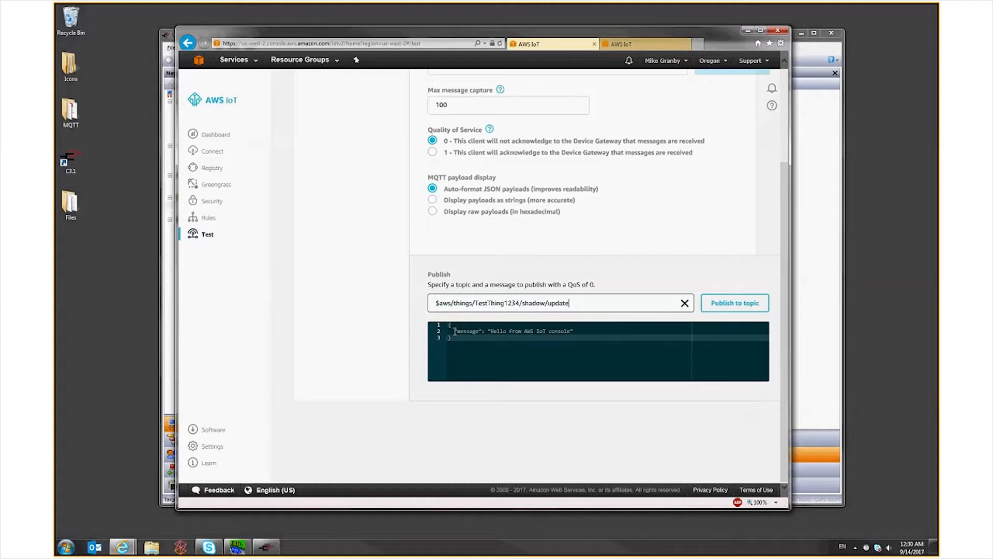
Replace the message body with "state": { "desired": { "iodb": { "Tag10": 1234 } } } and publish it to the topic
drag(455, 331, 593, 332)
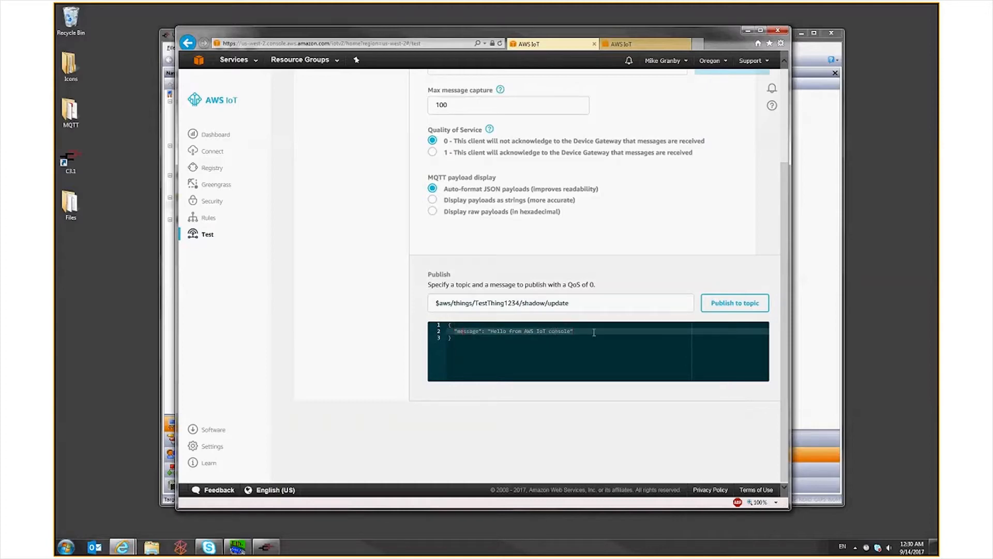
text("statew)
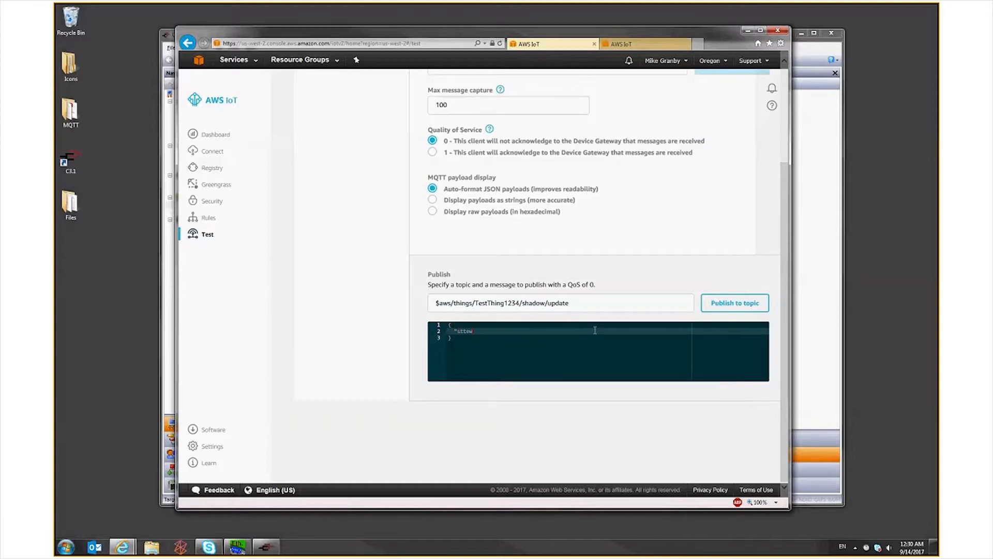
key(BackSpace)
key(BackSpace)
text(te)
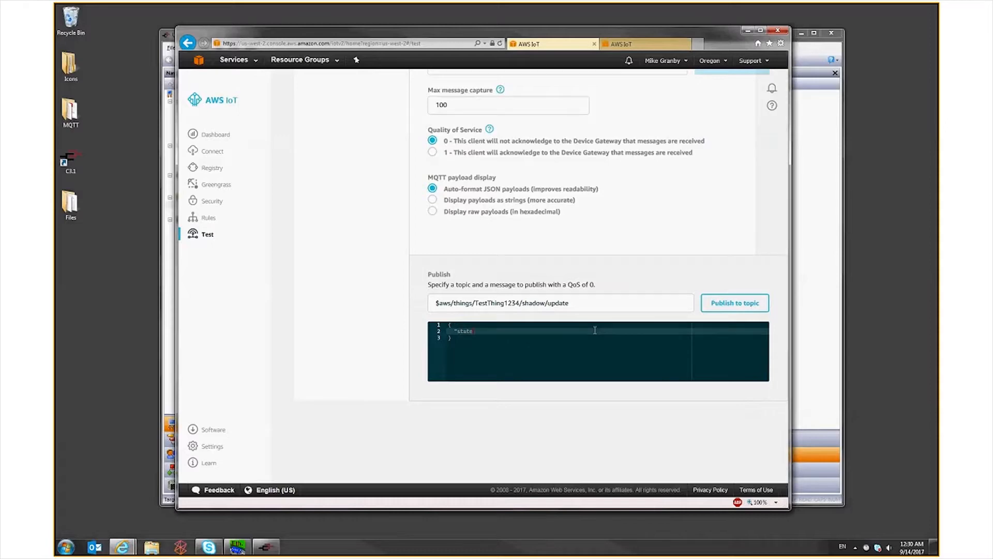
text(": { "desired": { "iodb": { "Tag10": 1234 } })
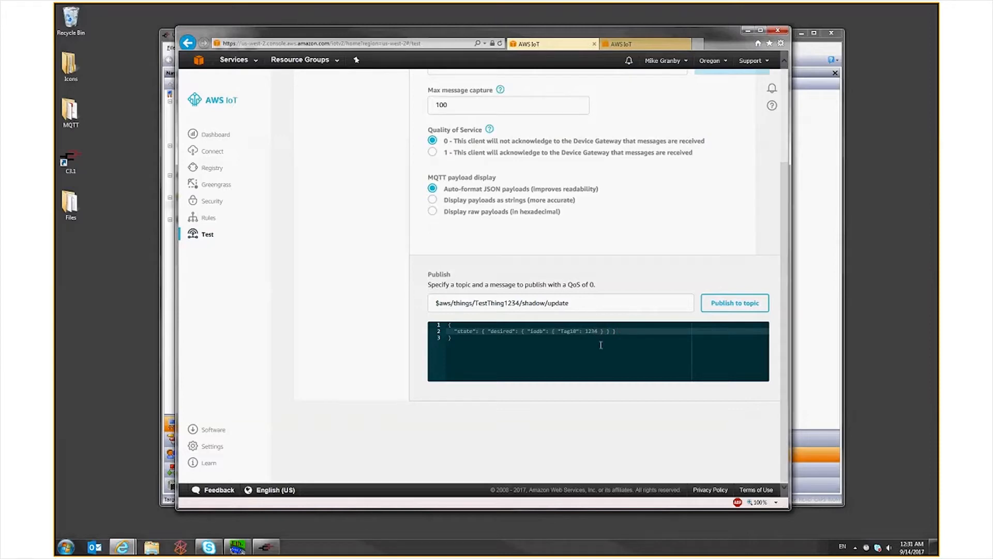
click(751, 305)
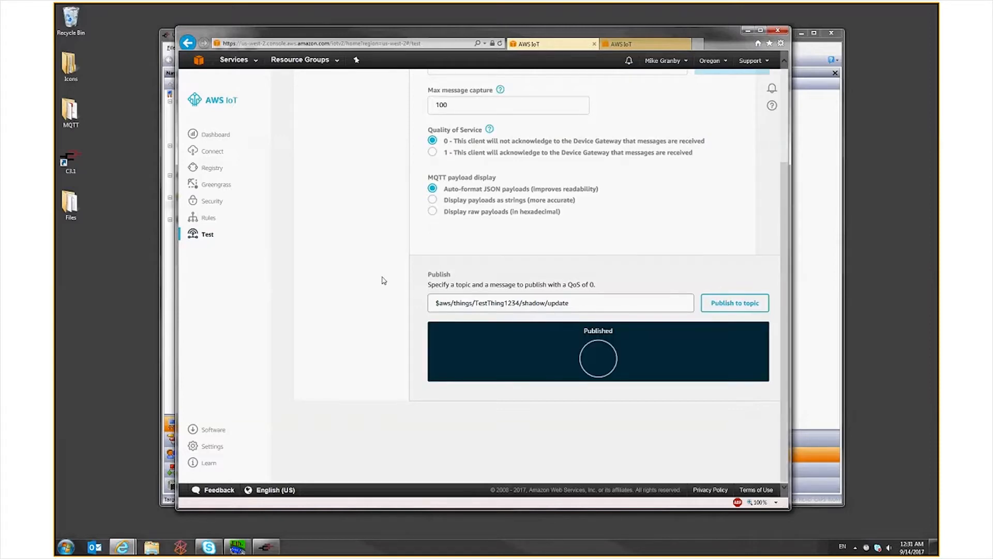
Check Tag10 in TestThing1234's shadow state, then switch to Crimson and view Tag10 online in the Watch Window
key(ctrl+Tab)
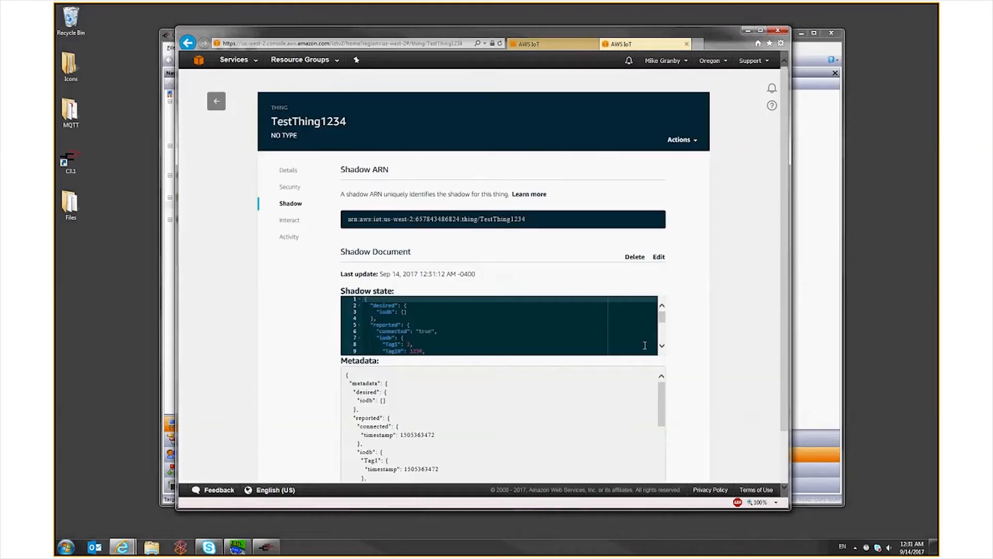
click(662, 346)
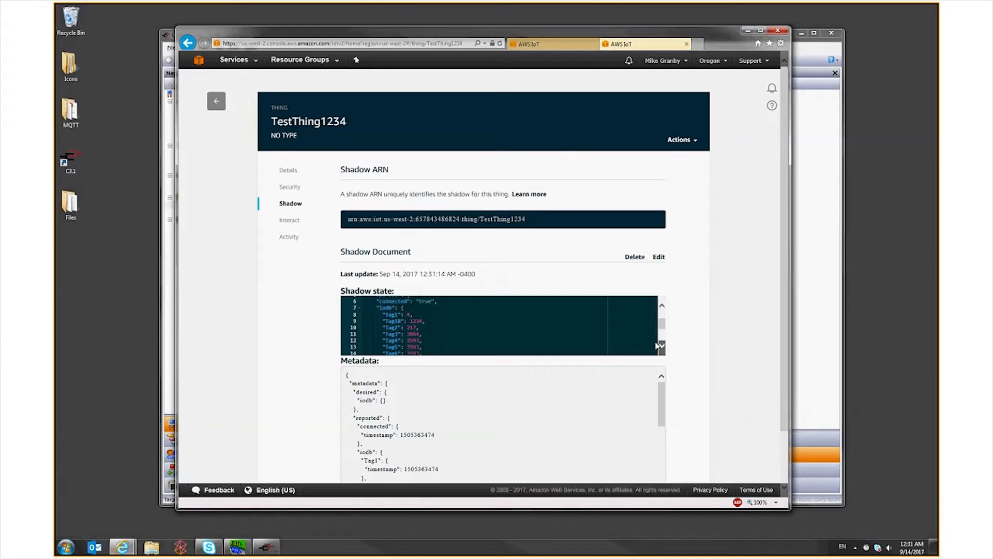
key(alt+Tab)
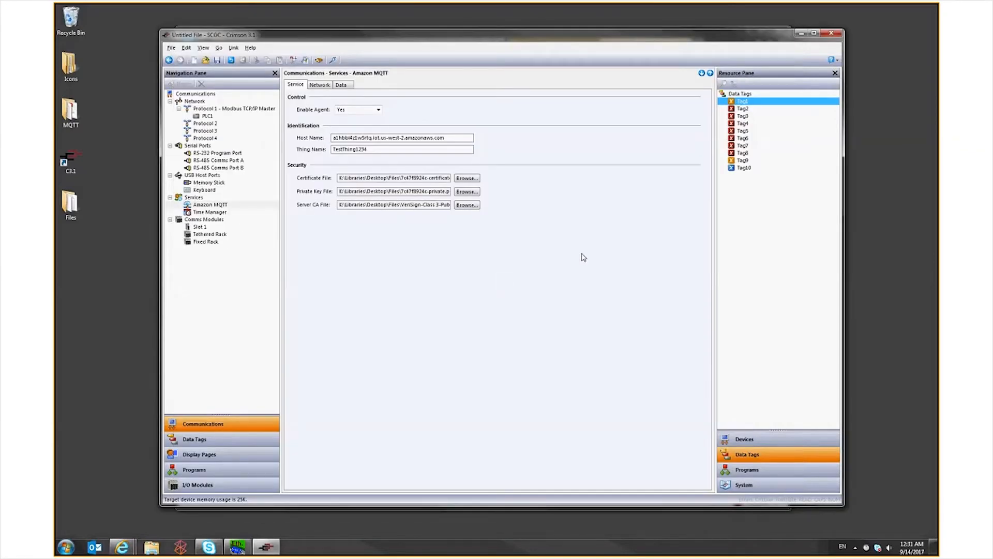
click(195, 439)
right_click(204, 172)
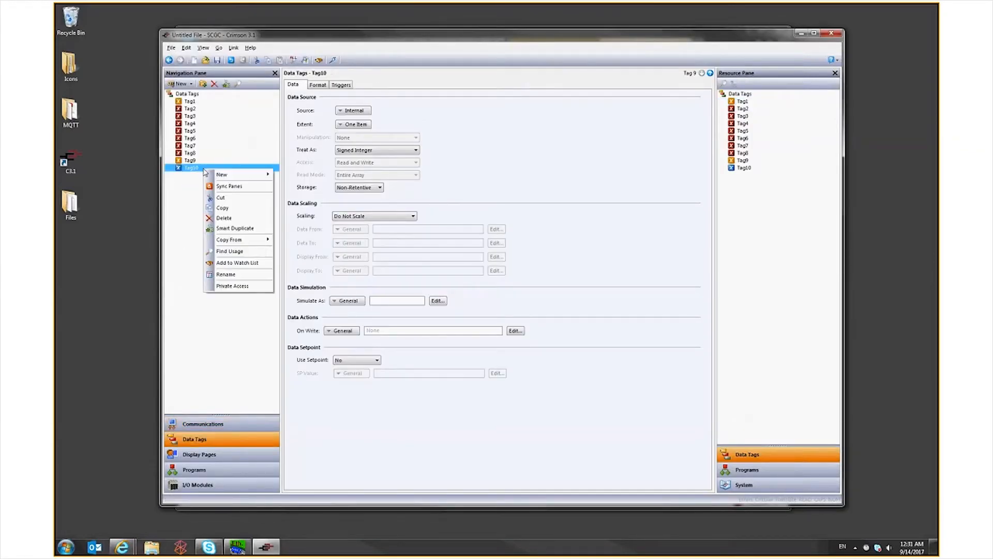
click(237, 262)
click(365, 117)
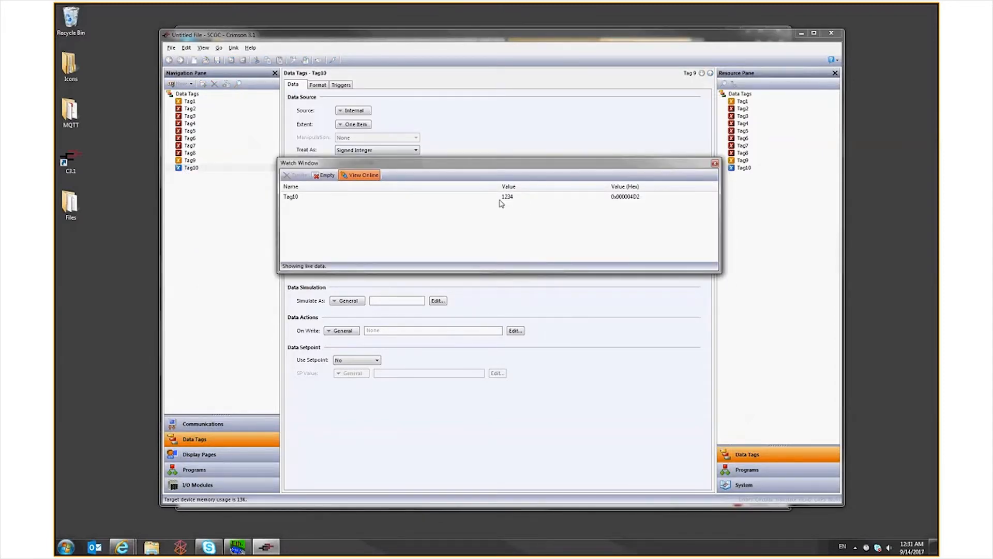
drag(278, 217, 359, 217)
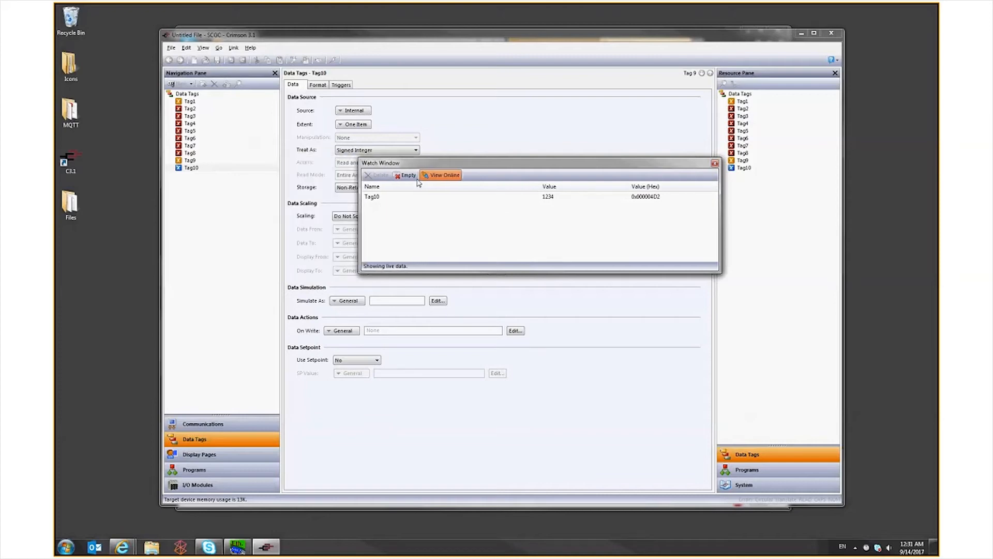
drag(416, 164, 368, 120)
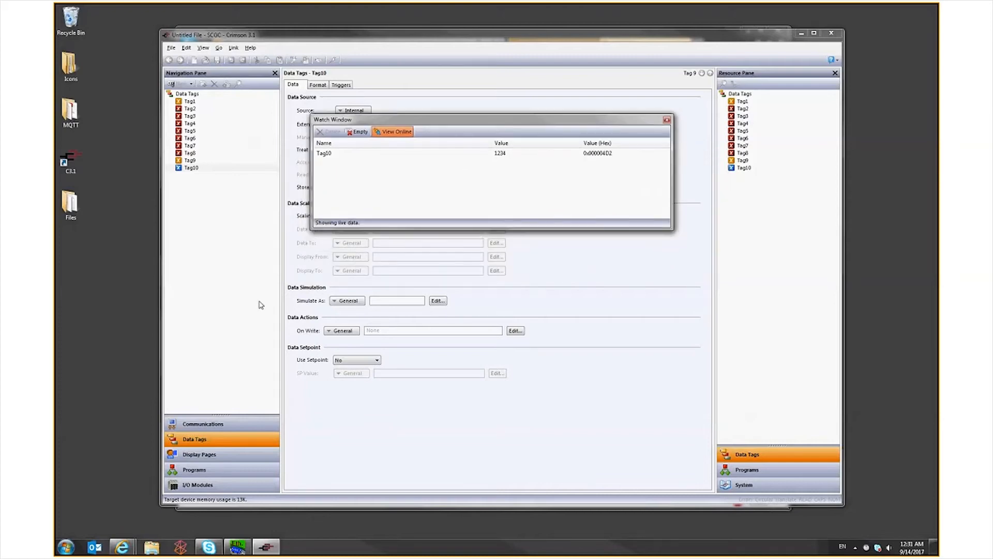
click(123, 547)
click(217, 494)
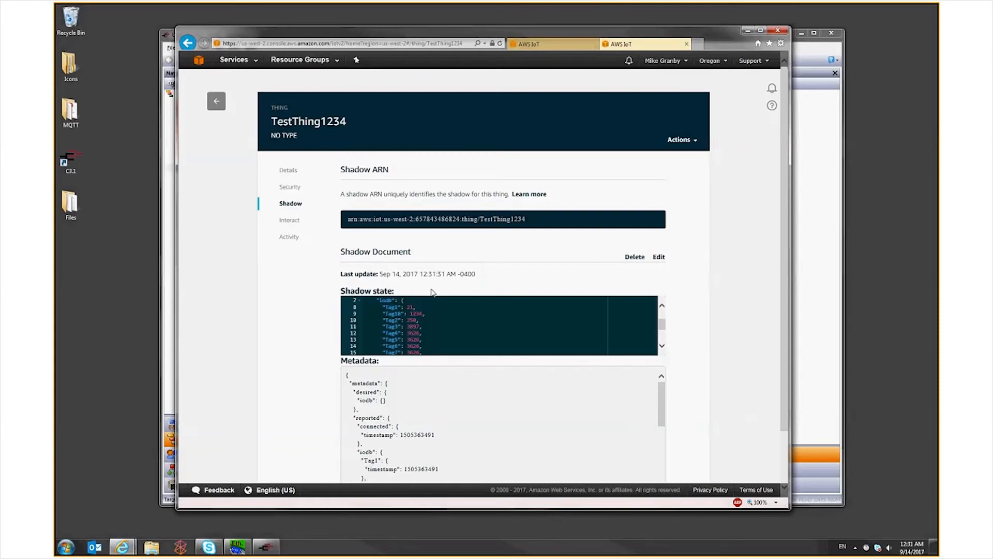
click(571, 45)
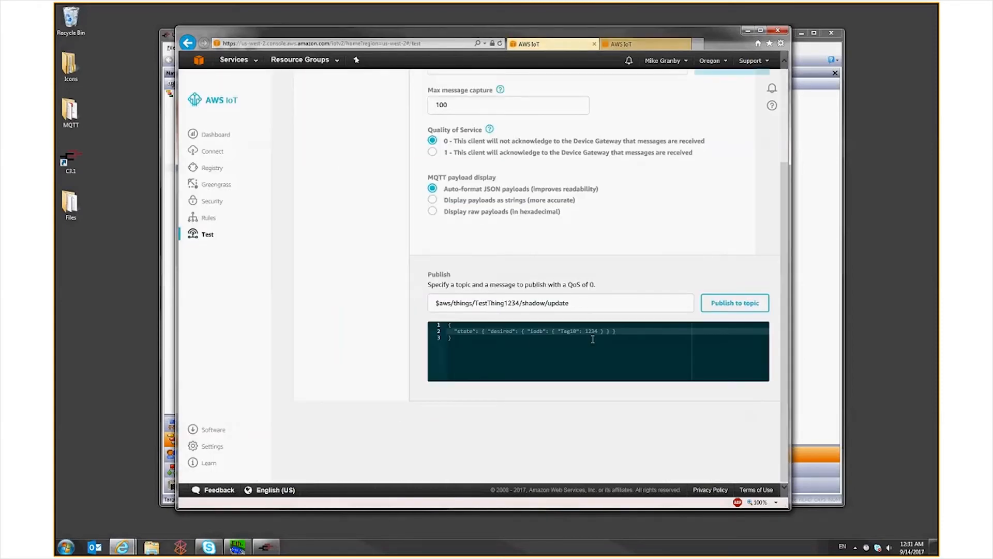
key(BackSpace)
key(BackSpace)
key(BackSpace)
key(BackSpace)
text(99)
click(729, 304)
click(747, 31)
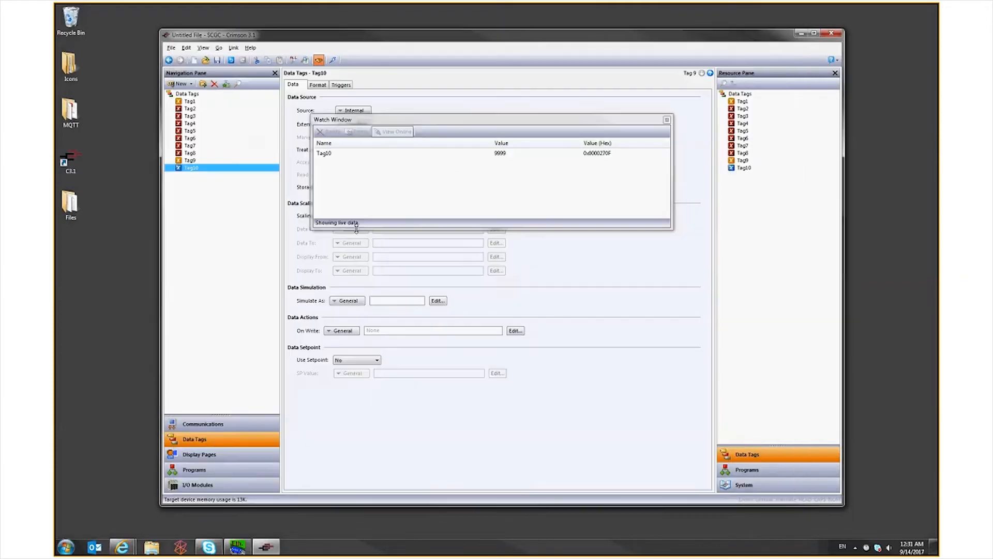
click(667, 119)
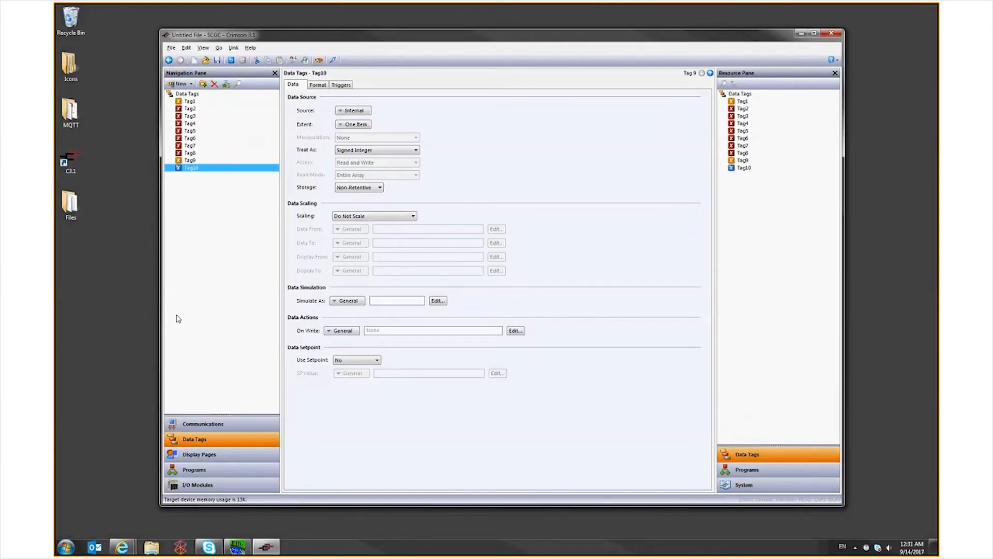
Examine the drivers available for network Protocol 2 and RS-485 Comms Port A in Crimson without choosing one
click(210, 423)
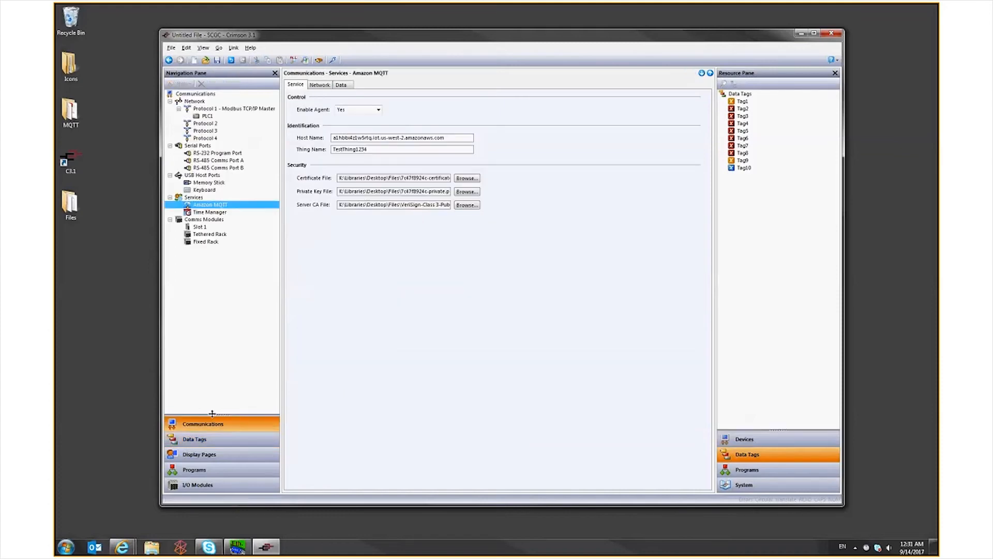
click(234, 124)
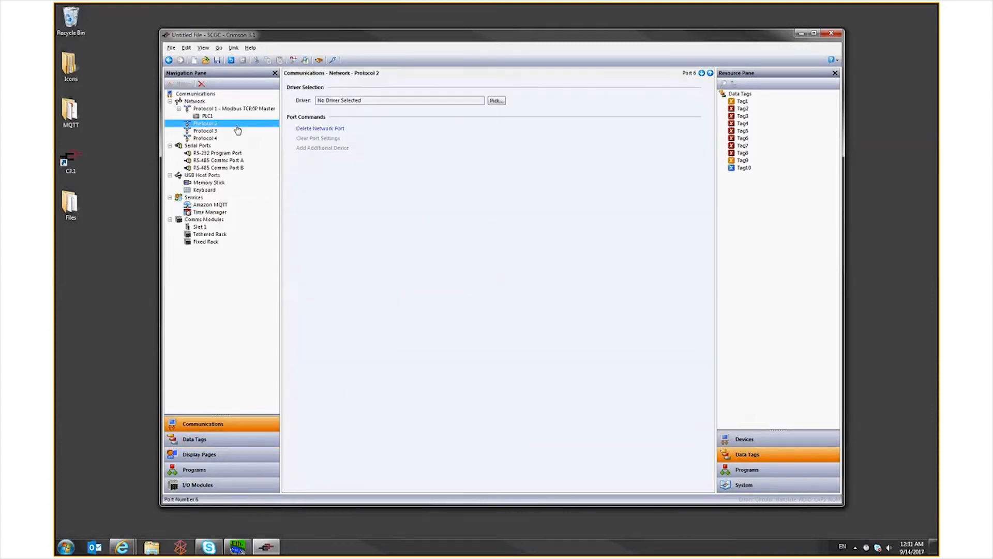
click(496, 100)
click(423, 298)
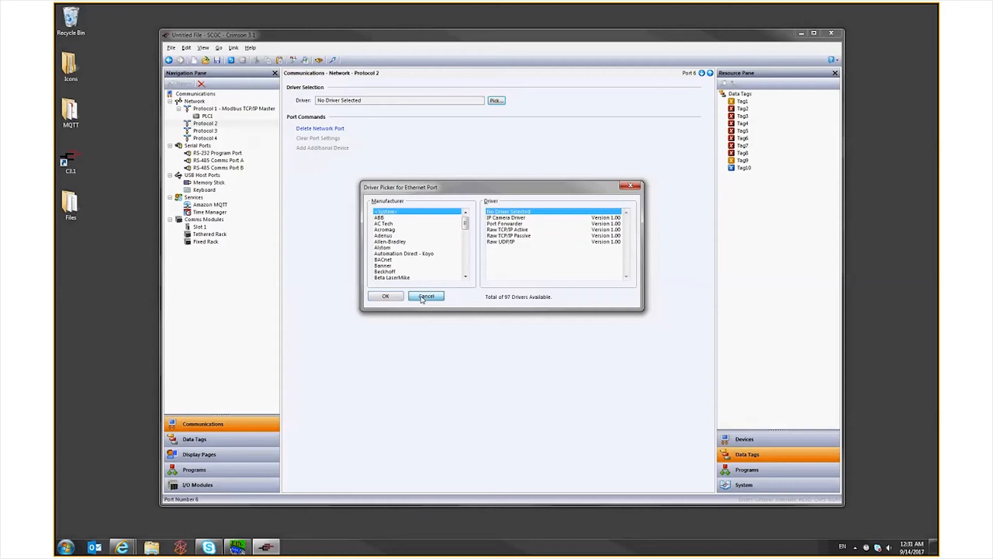
click(218, 160)
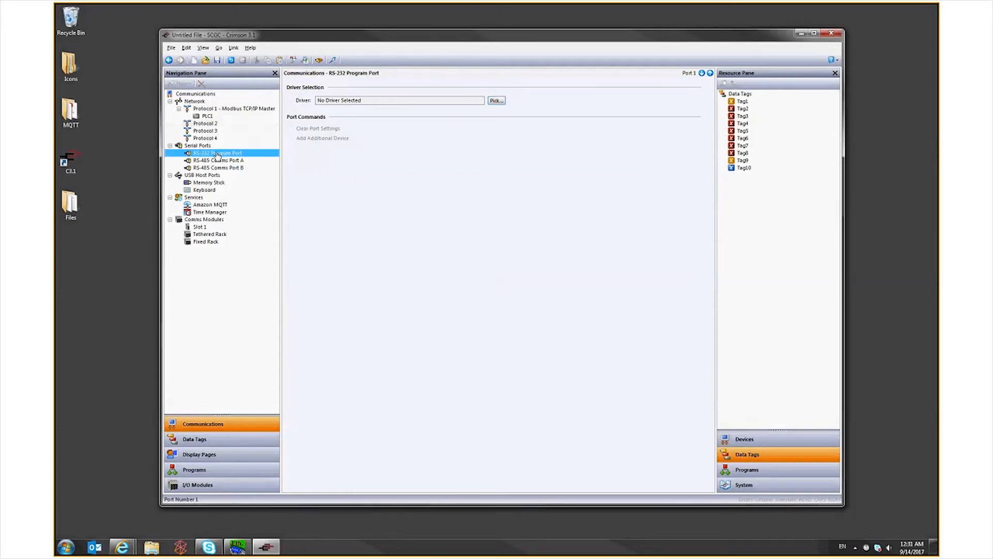
click(494, 101)
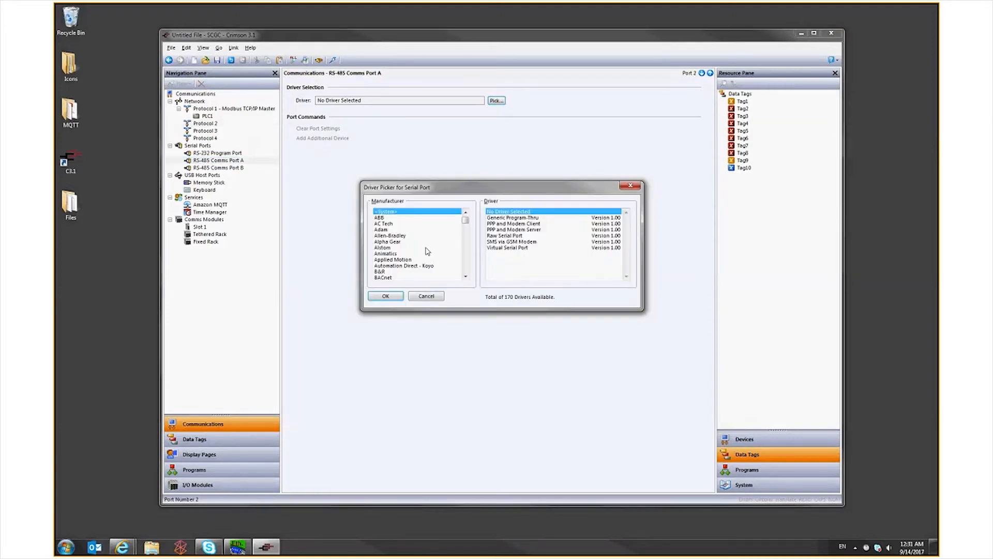
click(425, 297)
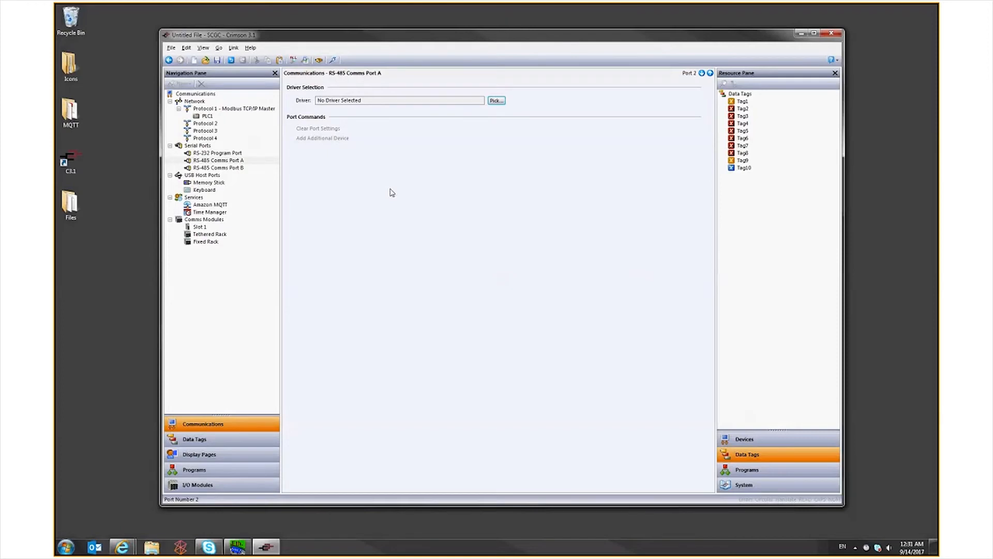